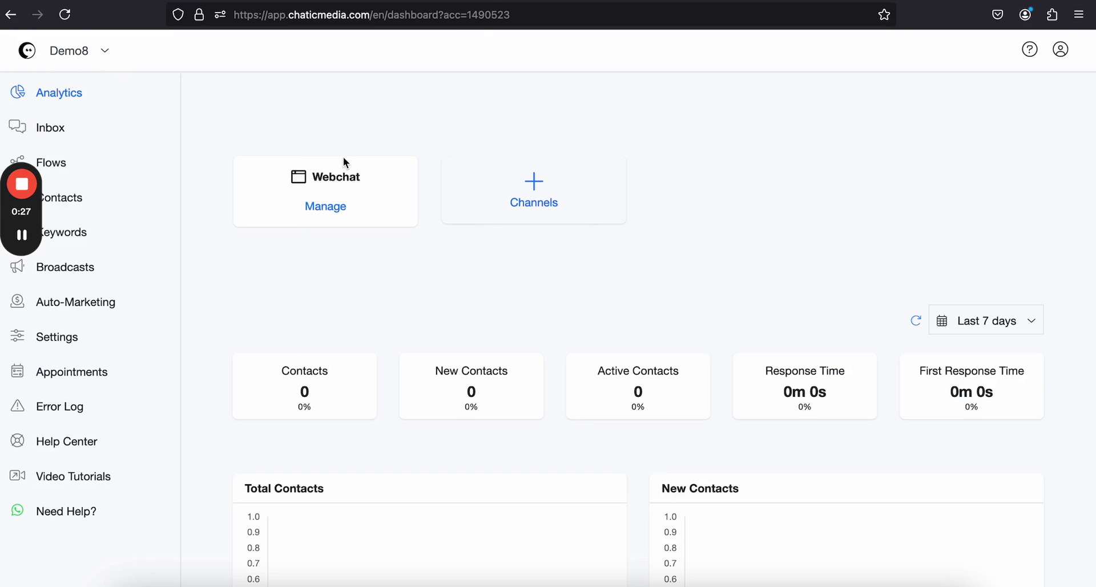
Open Facebook's Create a Page form from the Pages screen, then return to the Demo8 dashboard
left_click(159, 0)
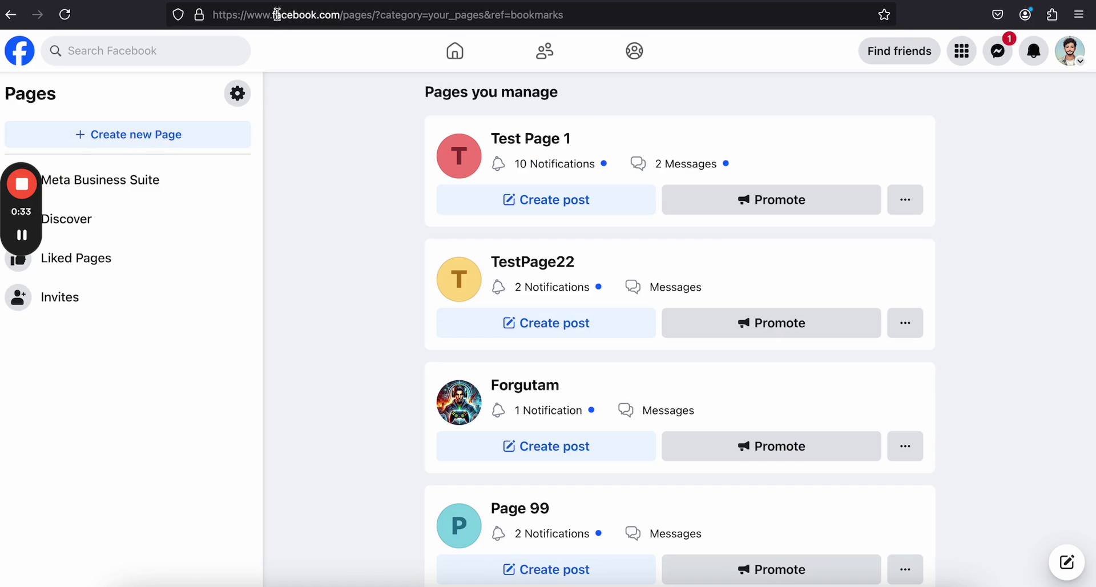
left_click(291, 0)
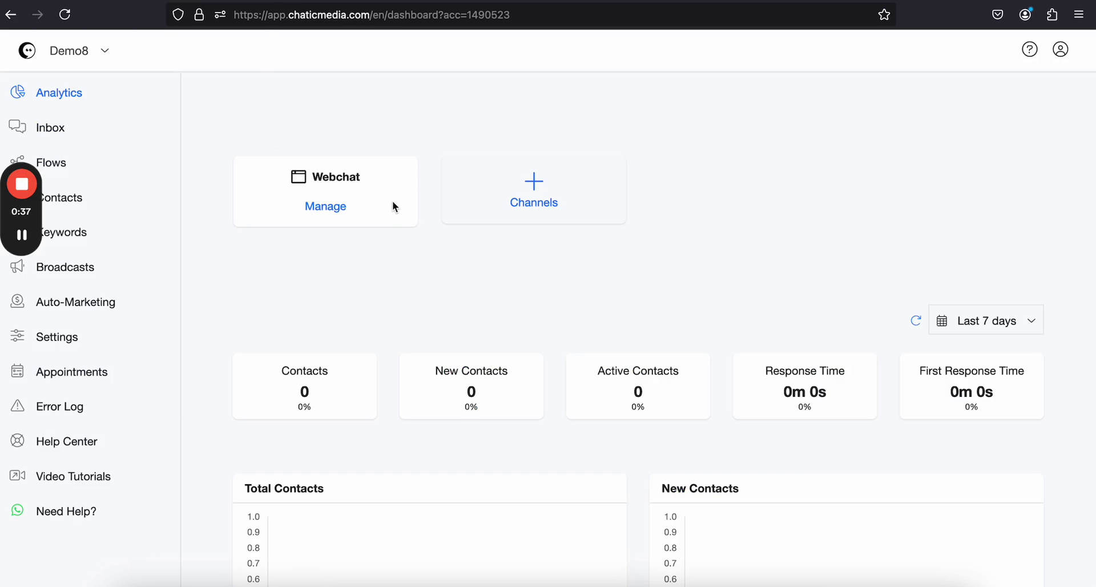
left_click(179, 2)
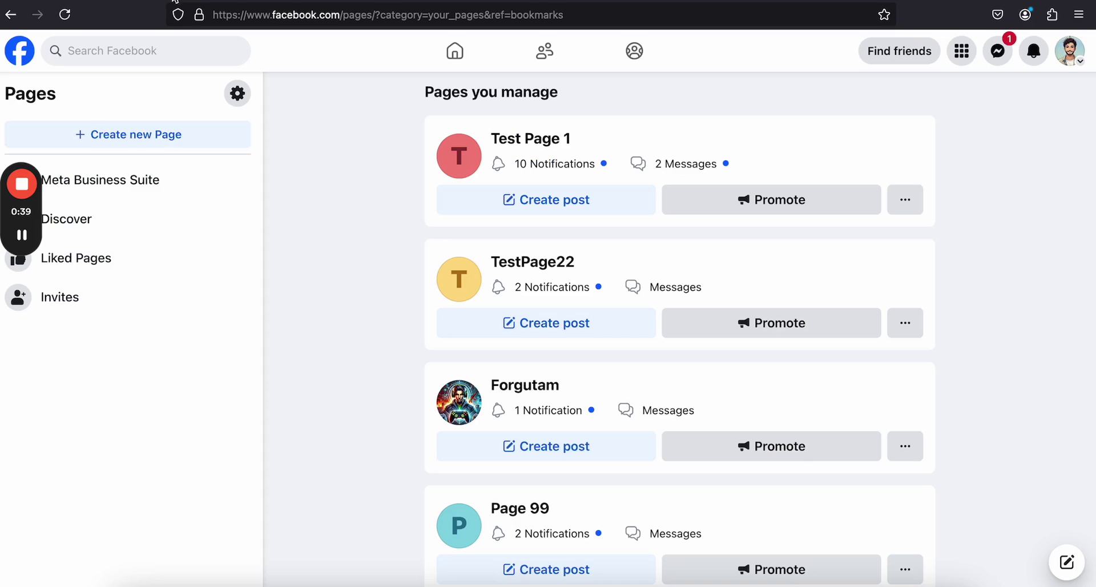
left_click(176, 145)
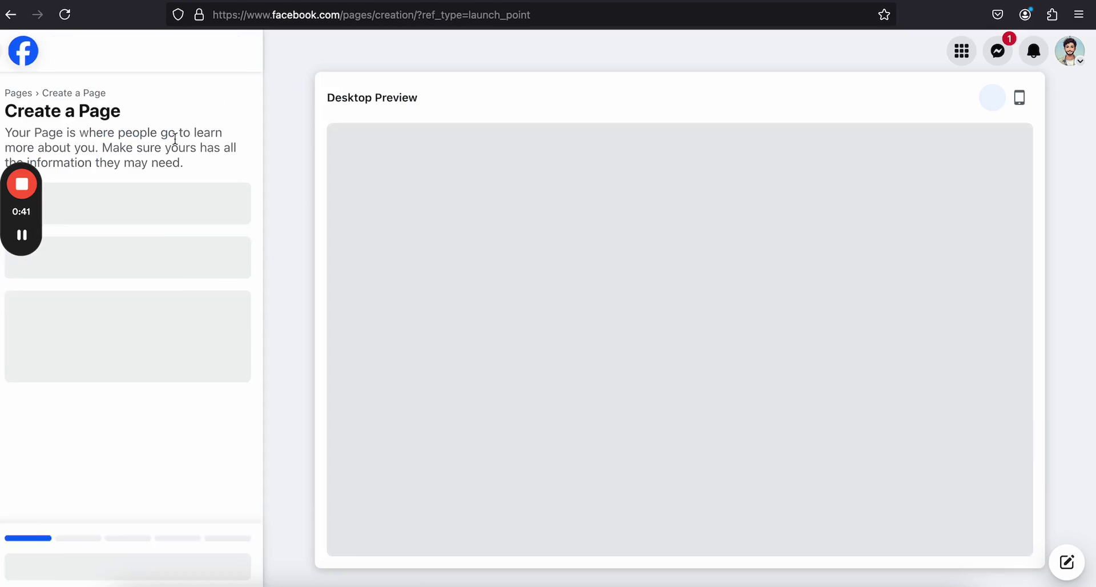
left_click(319, 3)
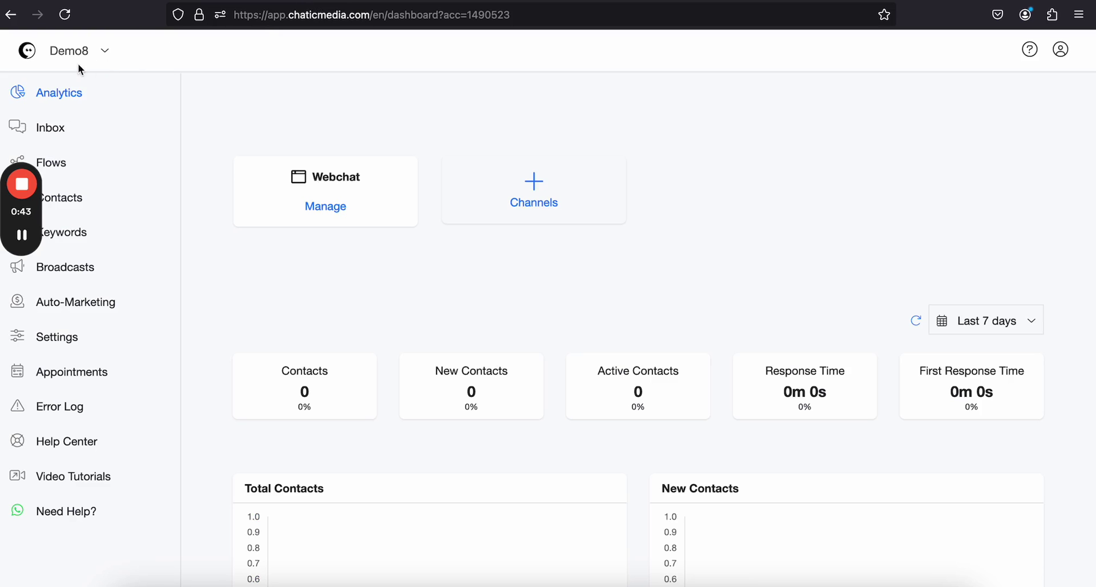
Enter Demo8 as the new Facebook Page's name
left_click(178, 2)
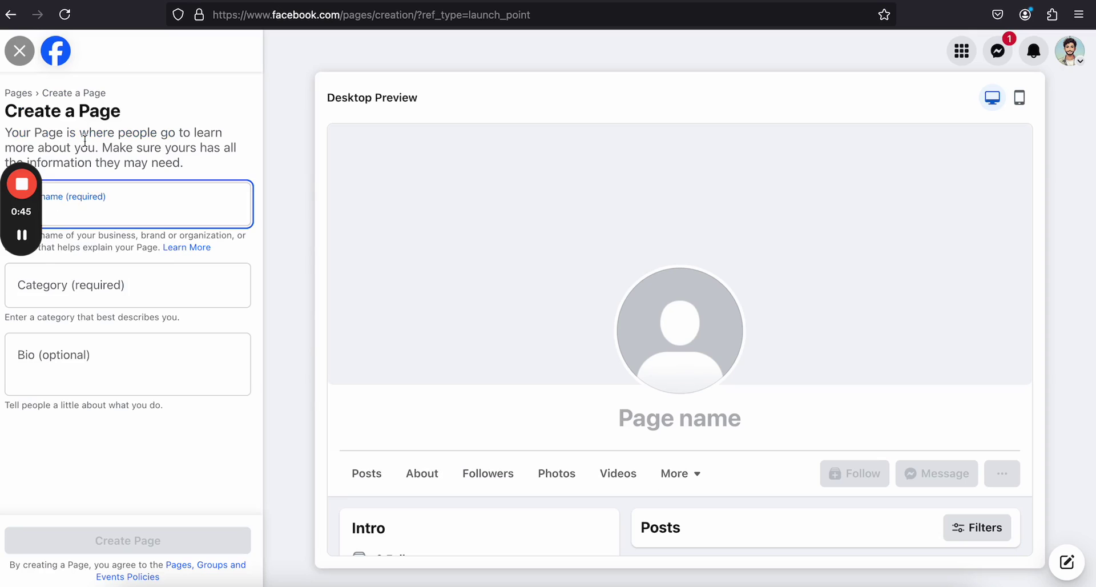
left_click_drag(21, 205, 933, 200)
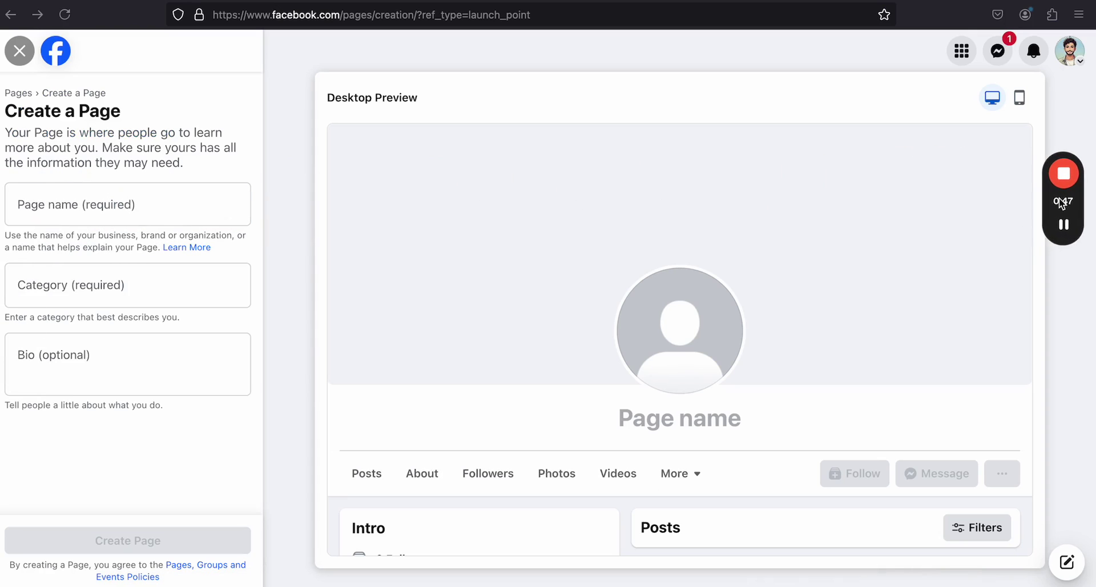
left_click(55, 208)
type("Demo8")
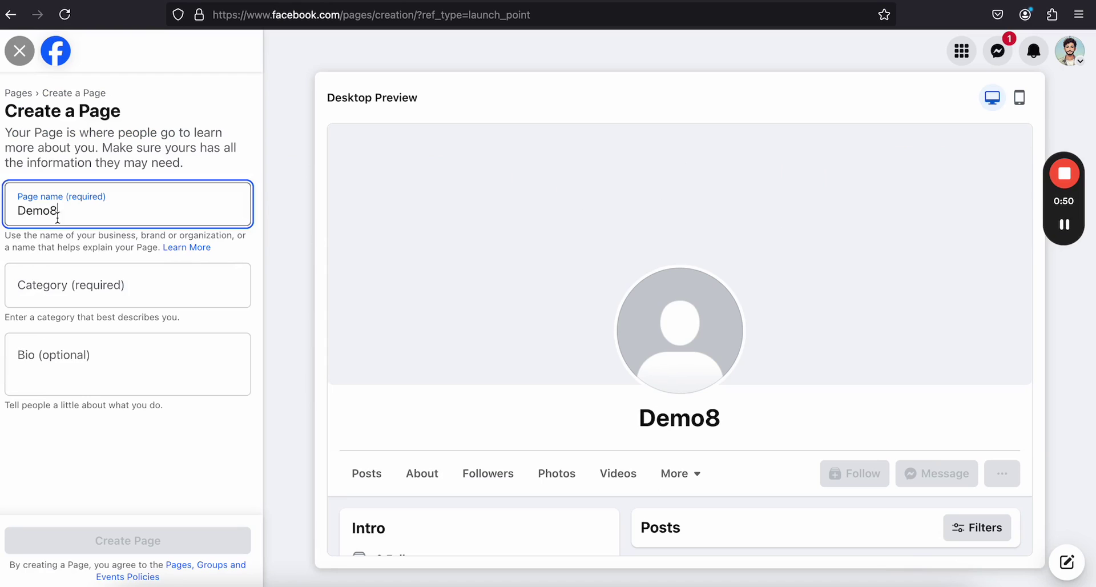
Set the category to Roofing Service instead of Home decor and create the Page
left_click(97, 288)
type("decor")
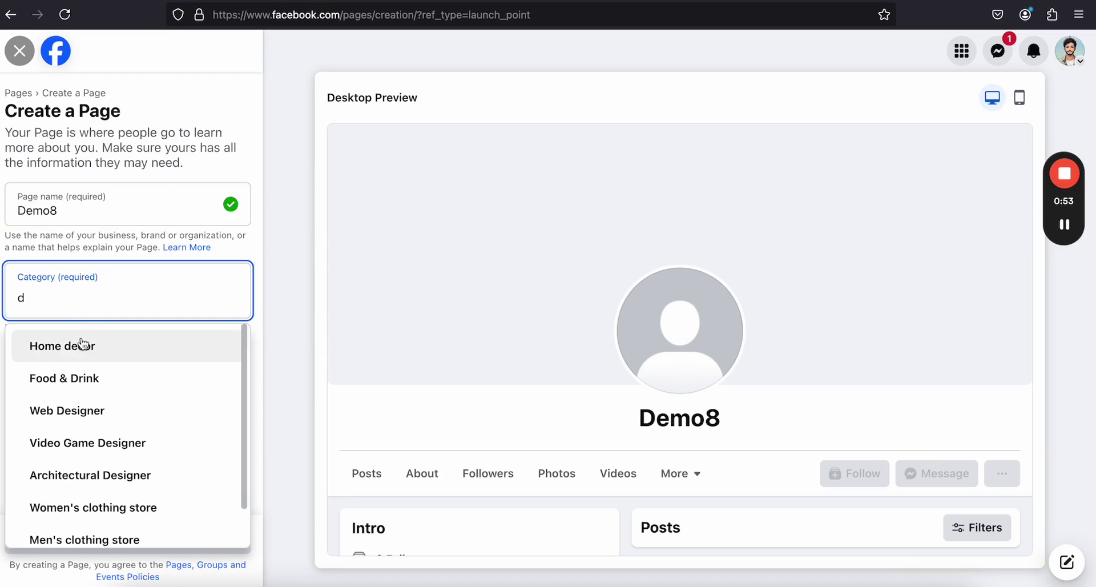
left_click(83, 345)
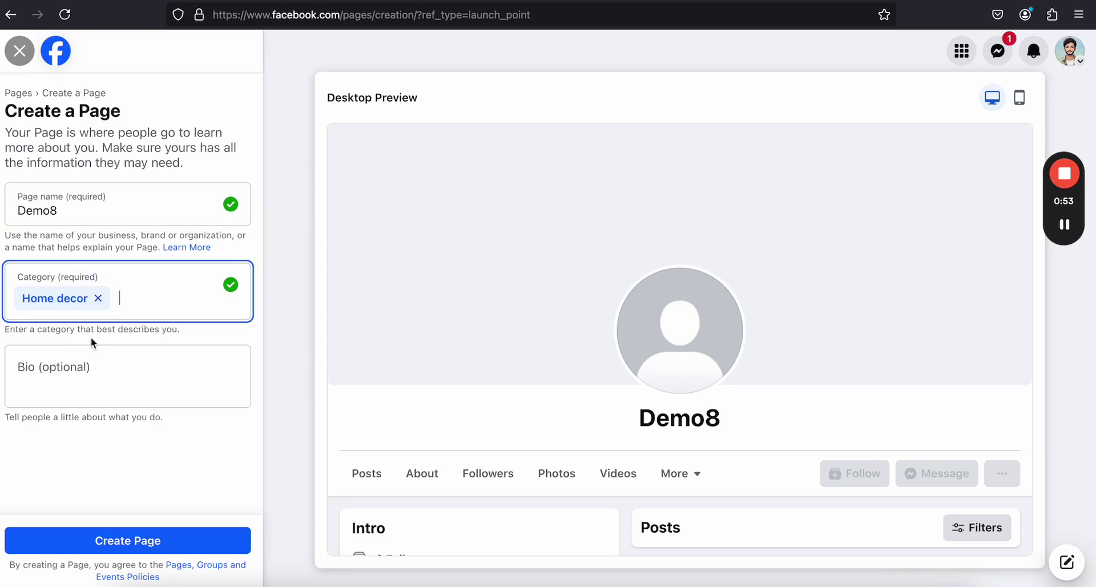
left_click(98, 302)
type("roof")
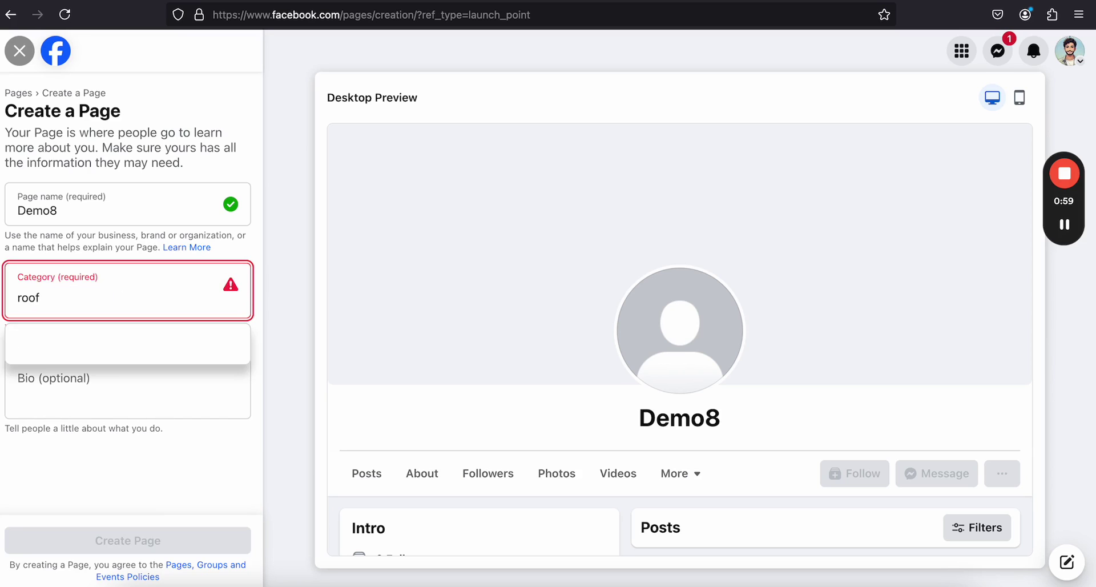
key("BackSpace")
key("BackSpace")
key("BackSpace")
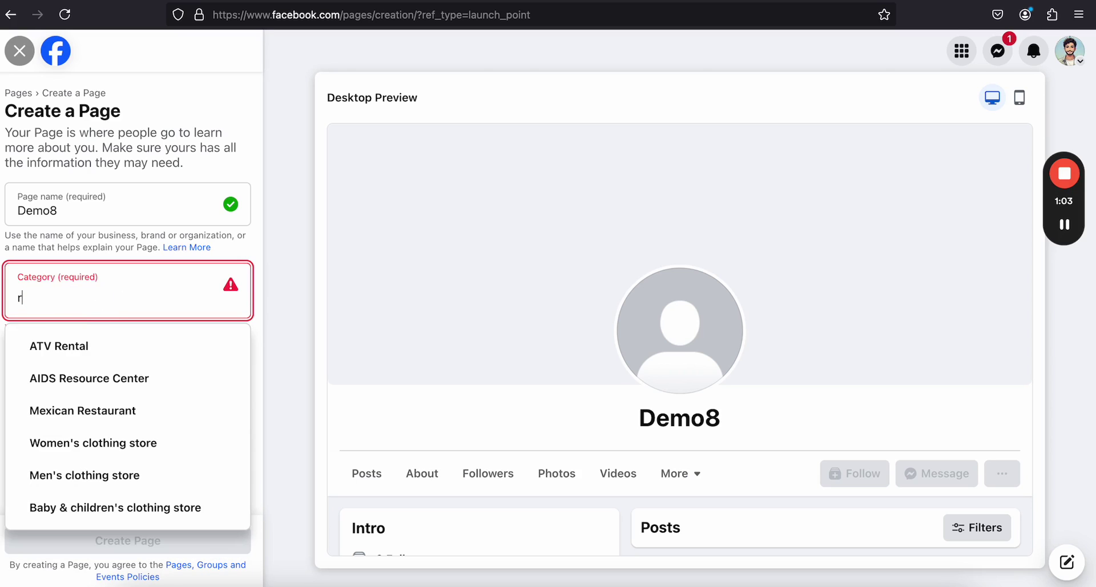
type("oof")
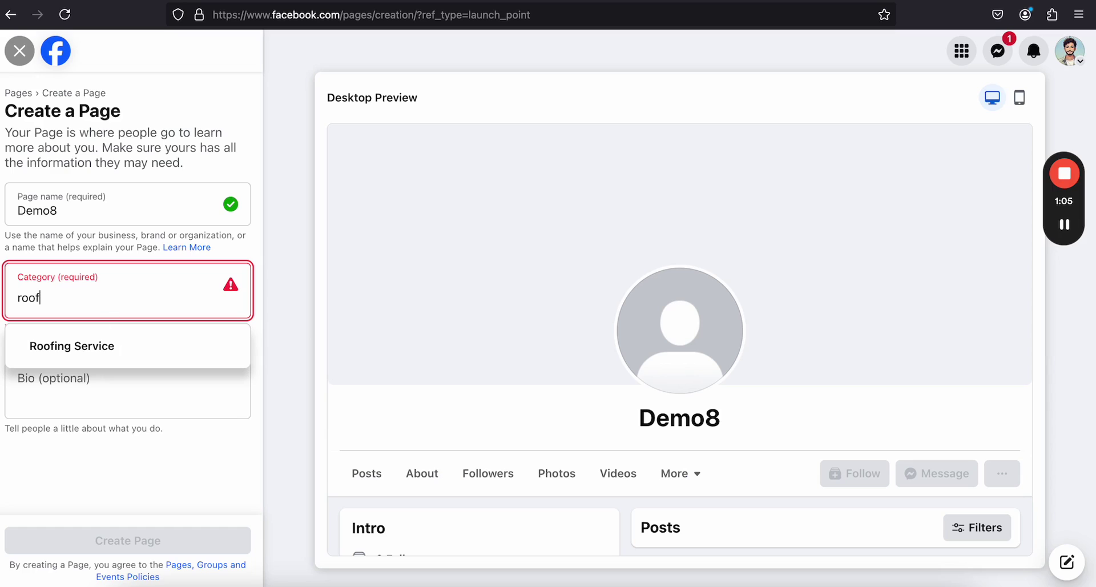
left_click(91, 346)
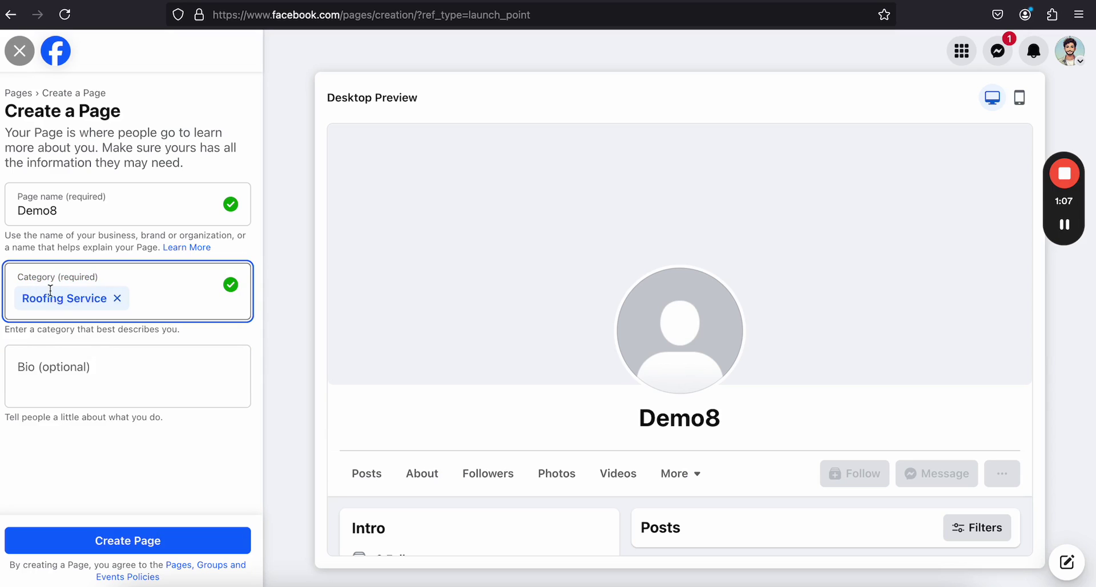
left_click(142, 540)
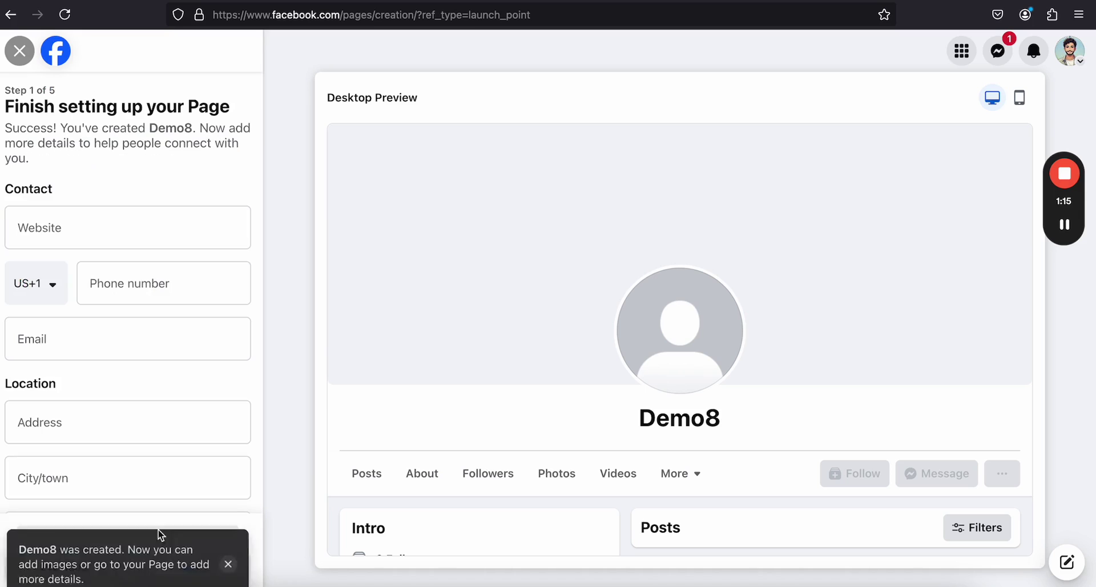
Complete the remaining Demo8 Page setup steps, skipping the WhatsApp connection
left_click(230, 545)
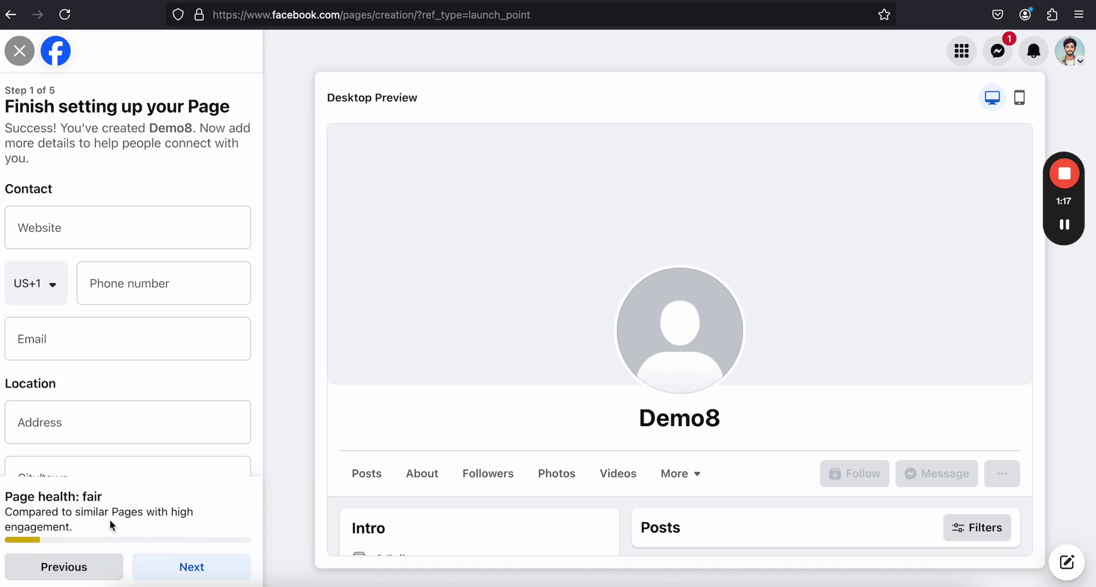
left_click(149, 566)
left_click(183, 566)
left_click(182, 566)
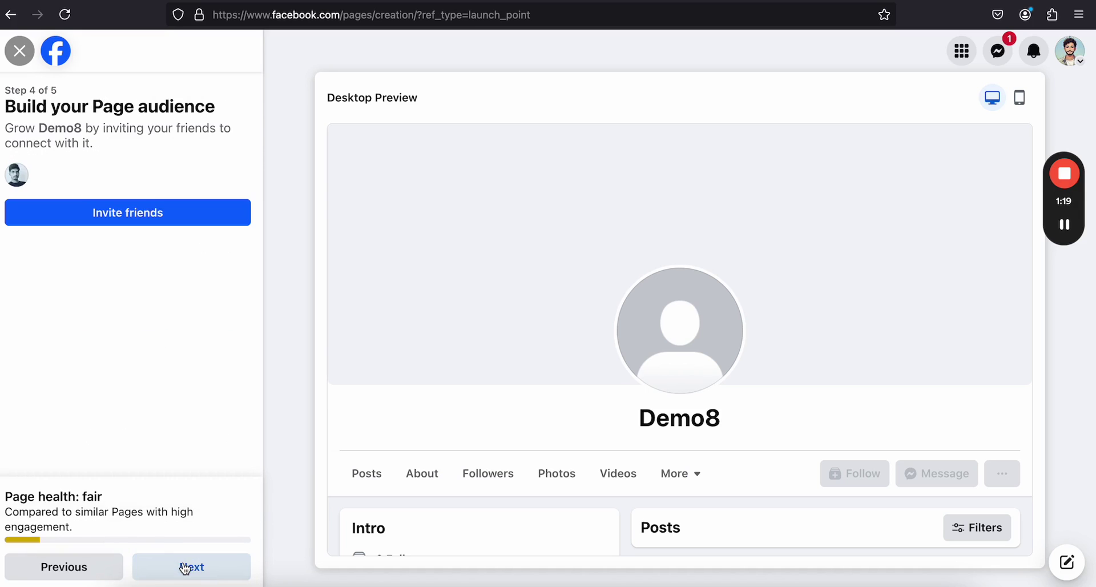
left_click(181, 568)
left_click(181, 568)
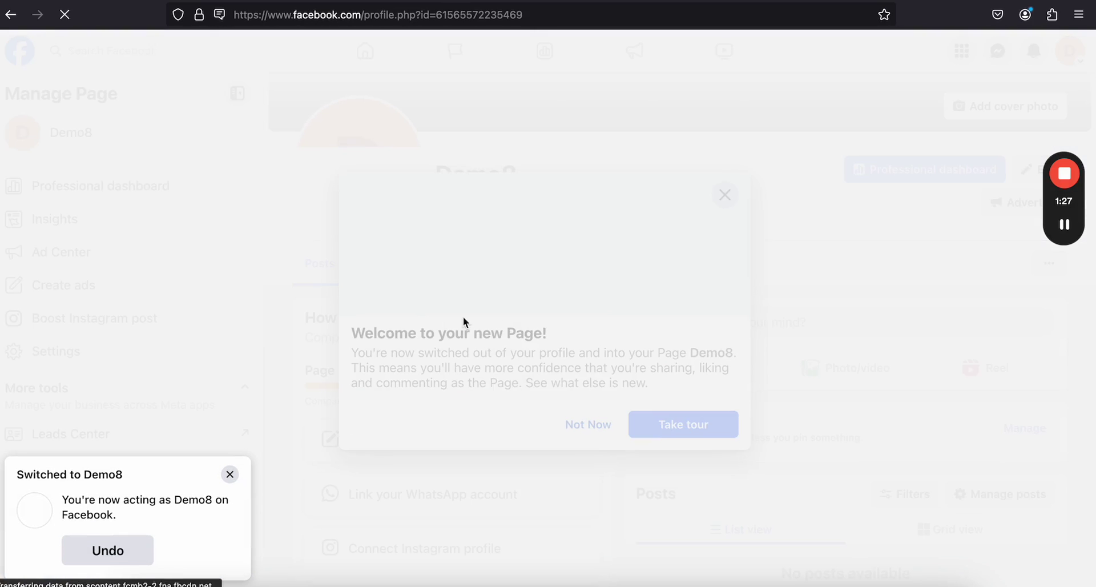
Decline the new Page's welcome tour and return to the Chatic Media dashboard
left_click(582, 428)
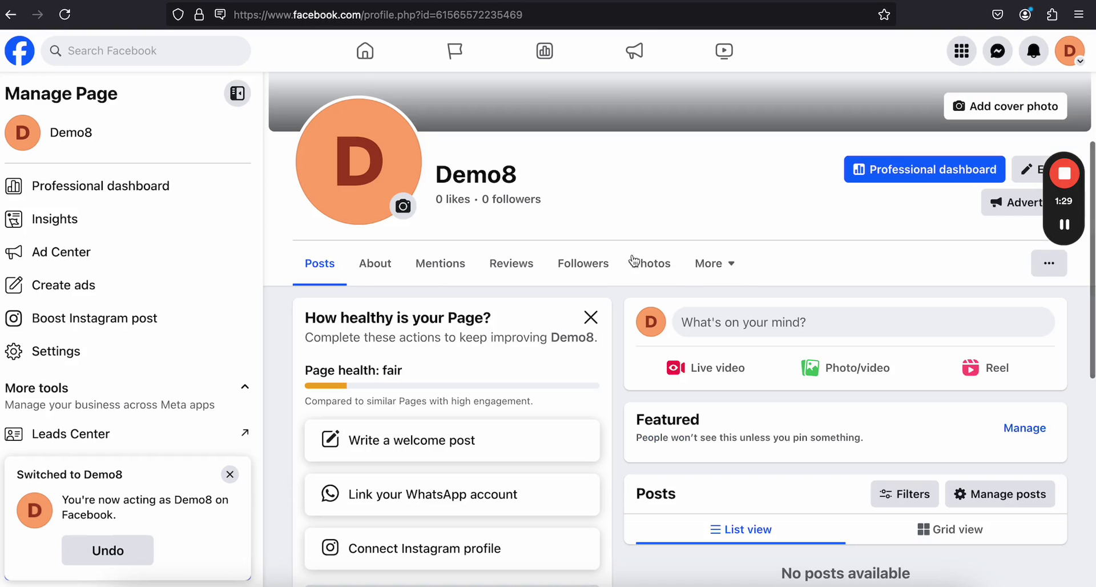
left_click_drag(439, 174, 558, 183)
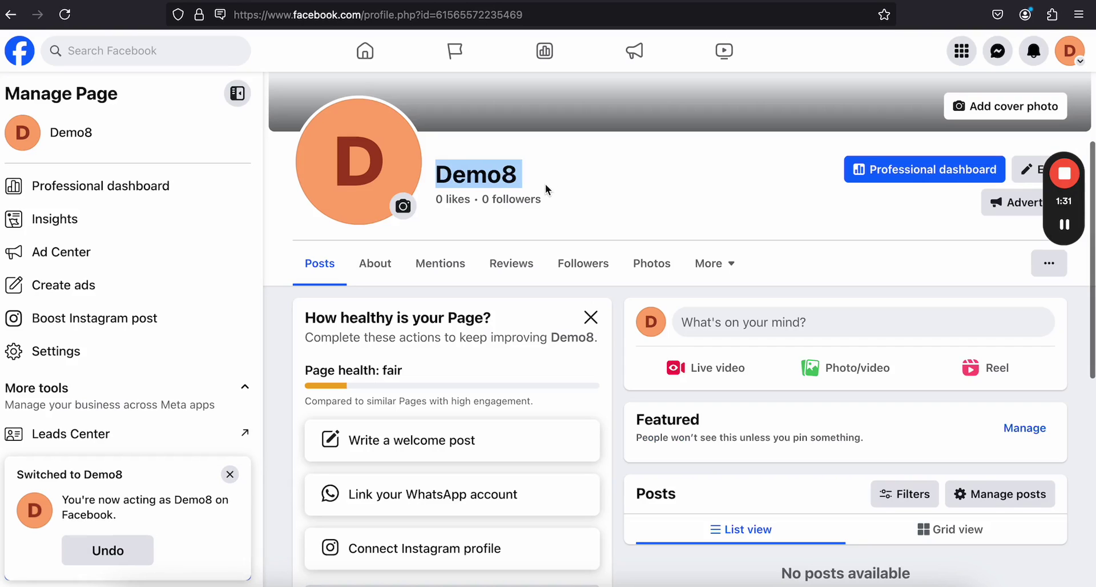
key("ctrl+Tab")
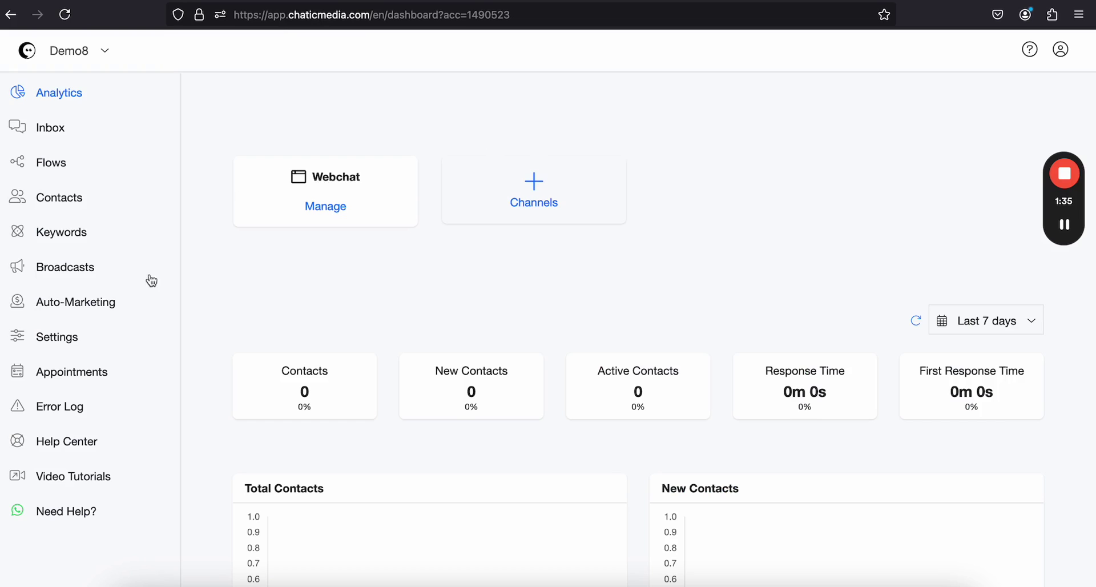
Under Channels, start connecting Facebook Messenger, reaching Facebook's Switching accounts prompt
left_click(514, 206)
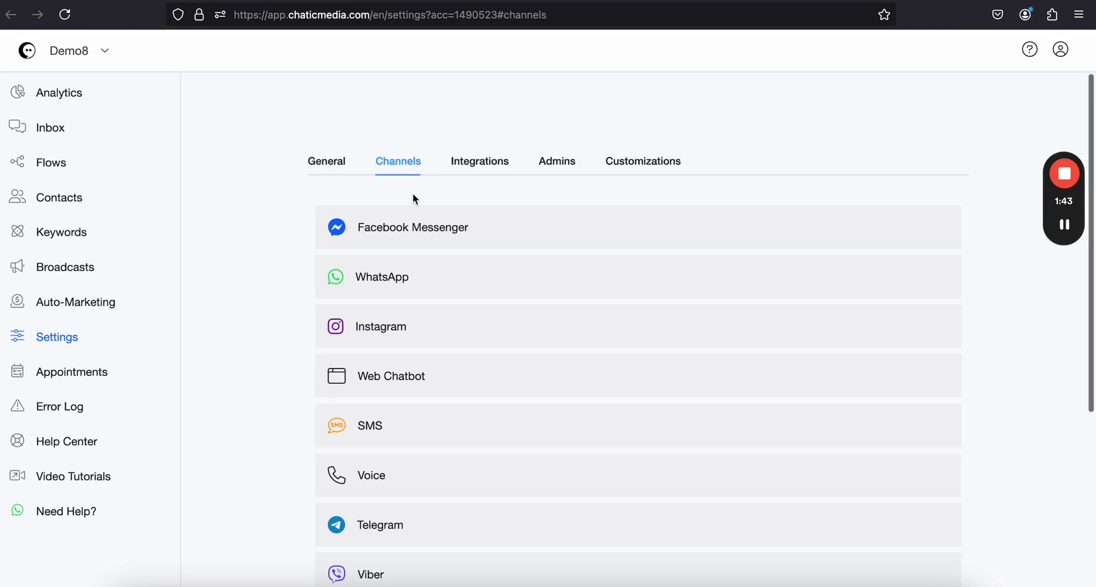
left_click(441, 227)
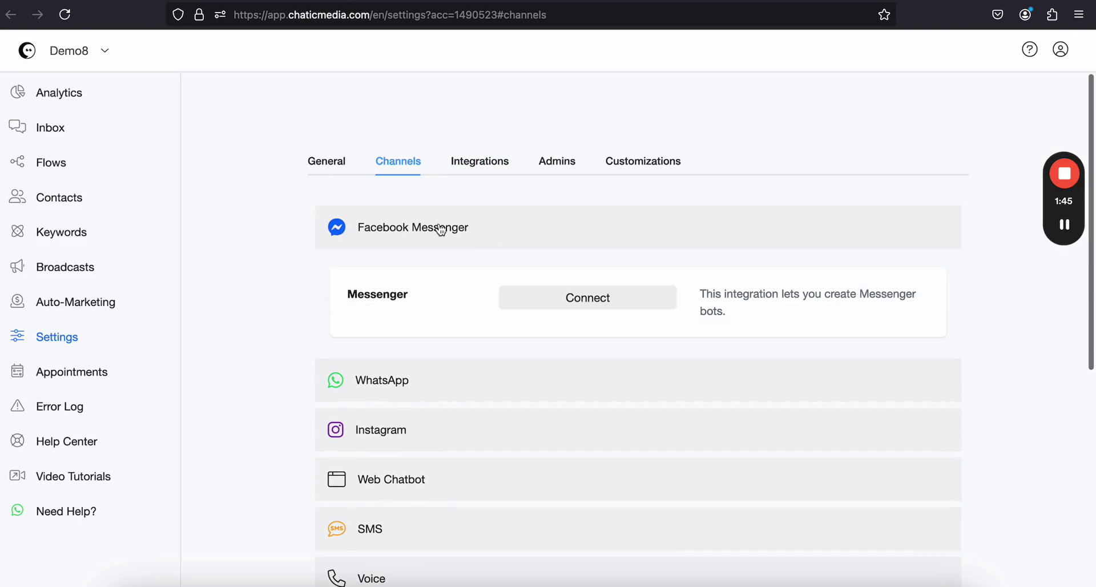
key("super+Tab")
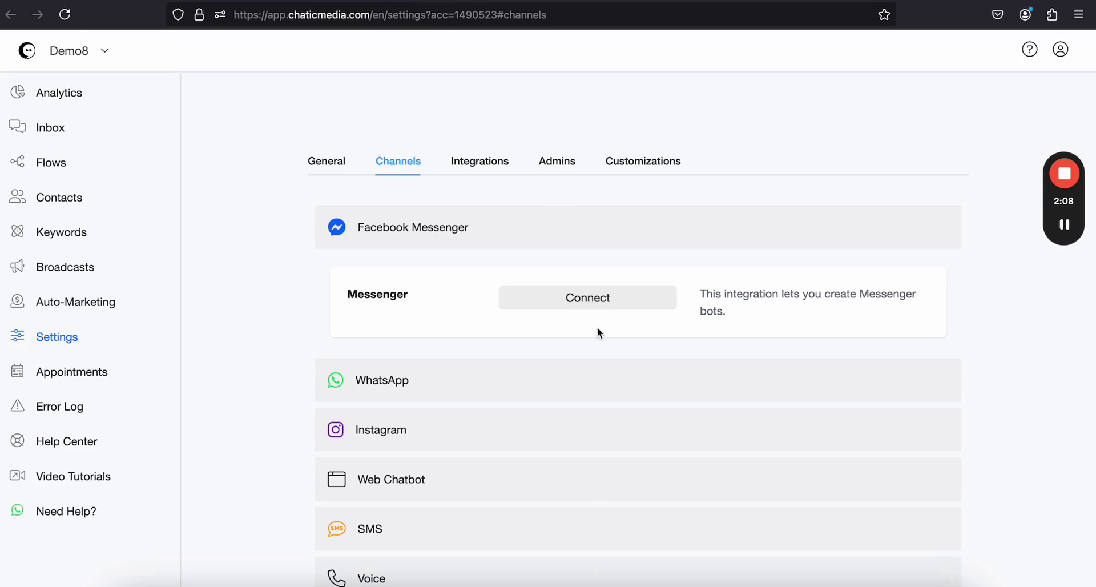
left_click(598, 305)
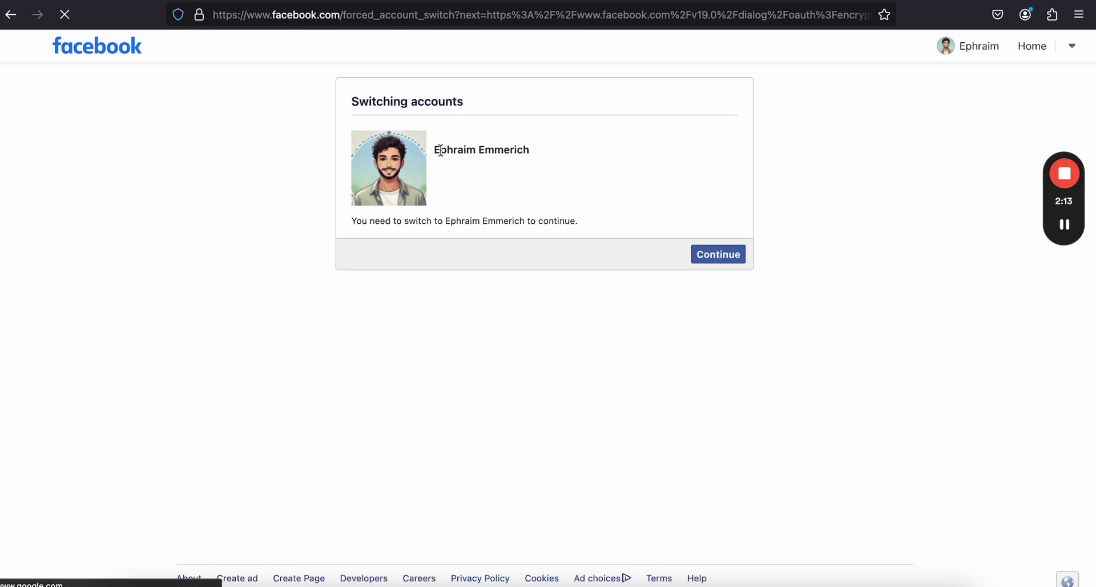
Switch to the owner account, choose the business and Pages, and save Chatic Media's permissions
left_click(731, 259)
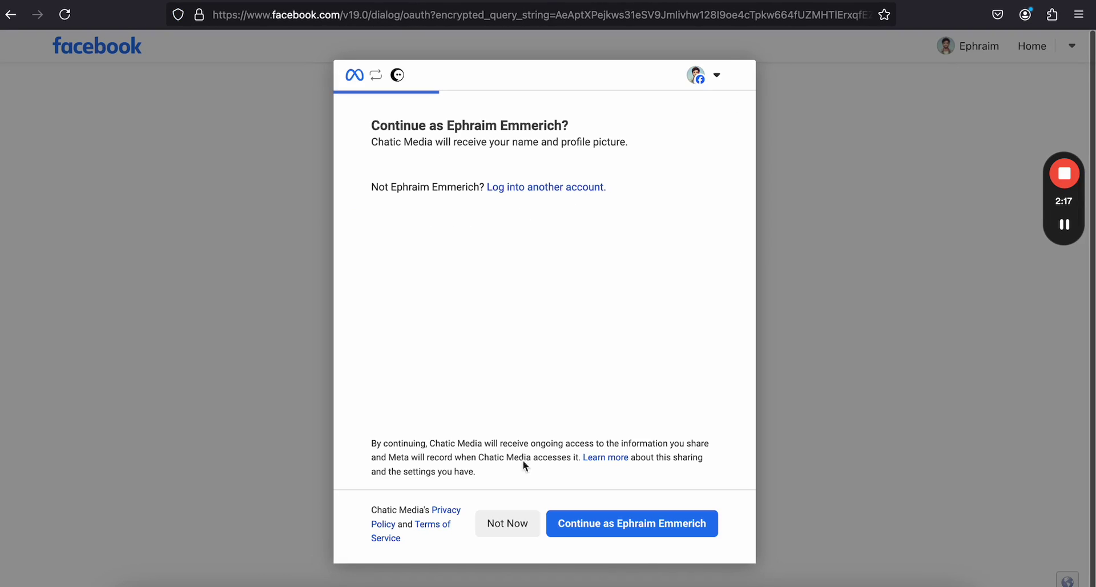
left_click(643, 532)
left_click(644, 533)
left_click(642, 531)
left_click(678, 531)
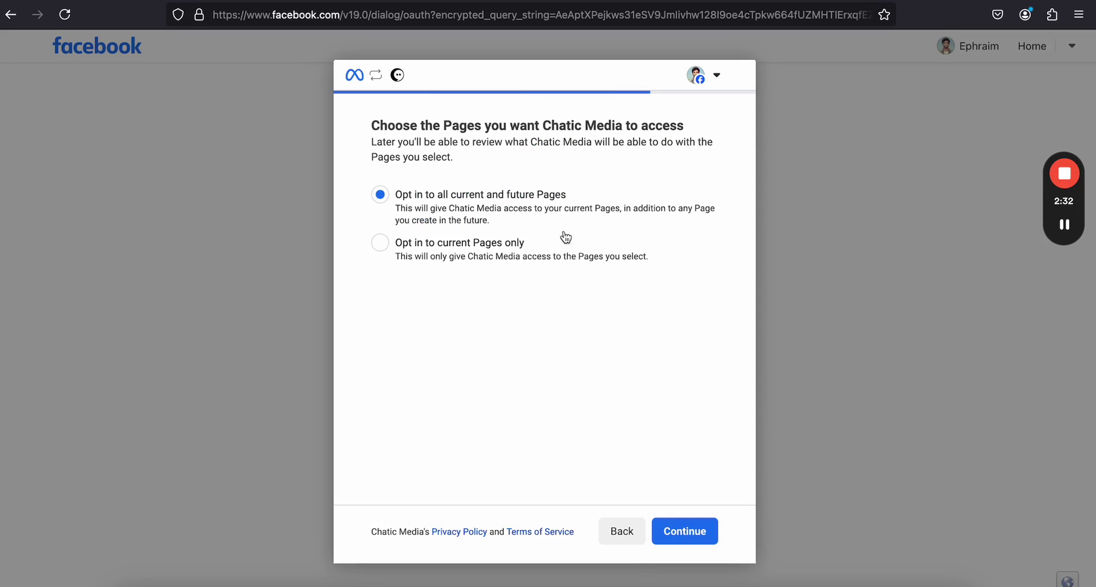
left_click(700, 532)
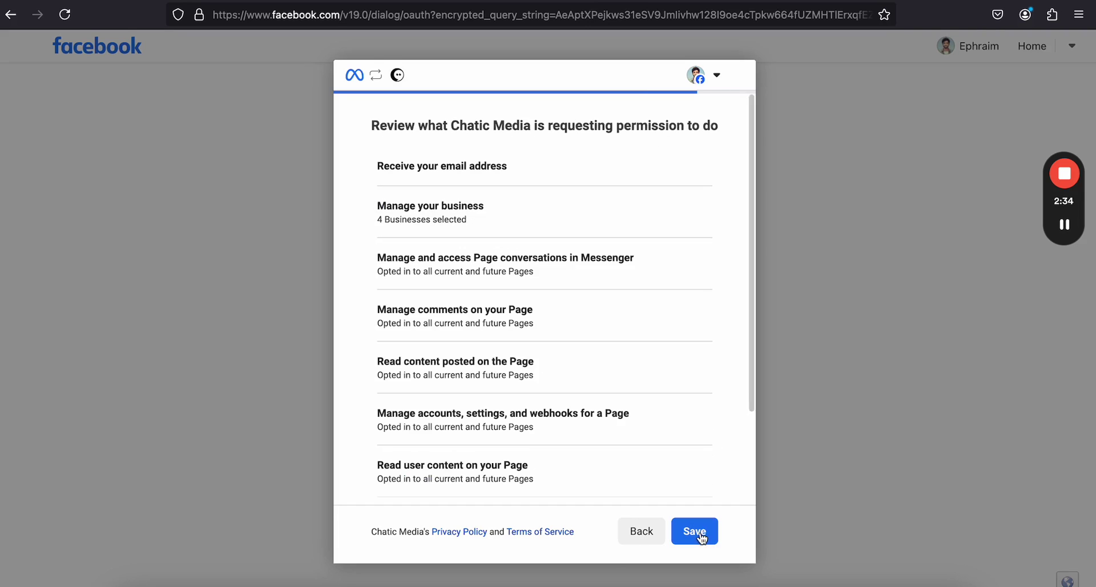
left_click(702, 536)
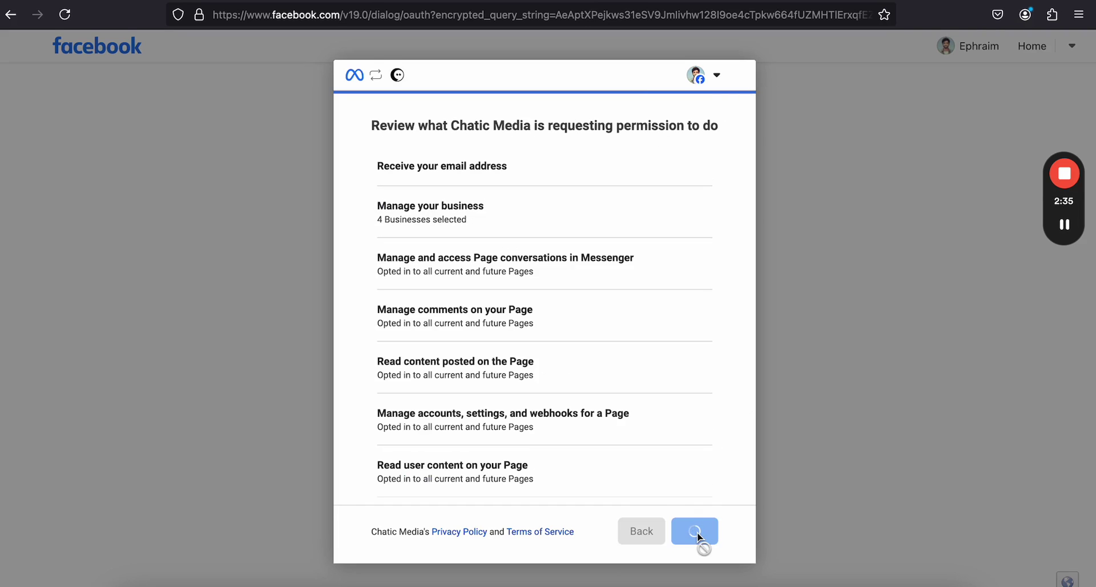
left_click(699, 536)
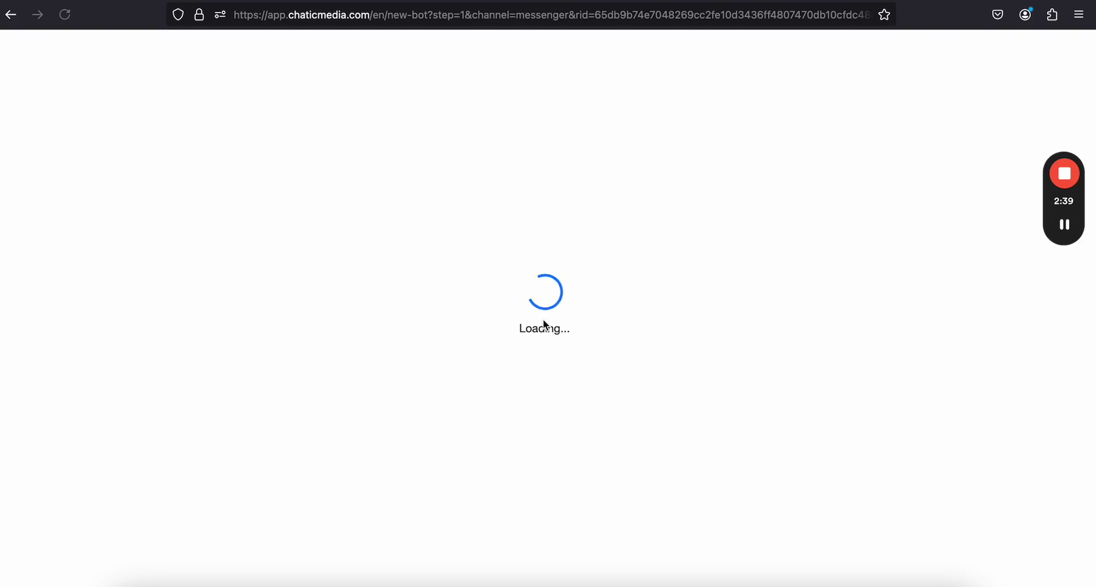
Connect the Demo8 page to the bot and check its Messenger bot link and QR code
left_click_drag(432, 207, 471, 208)
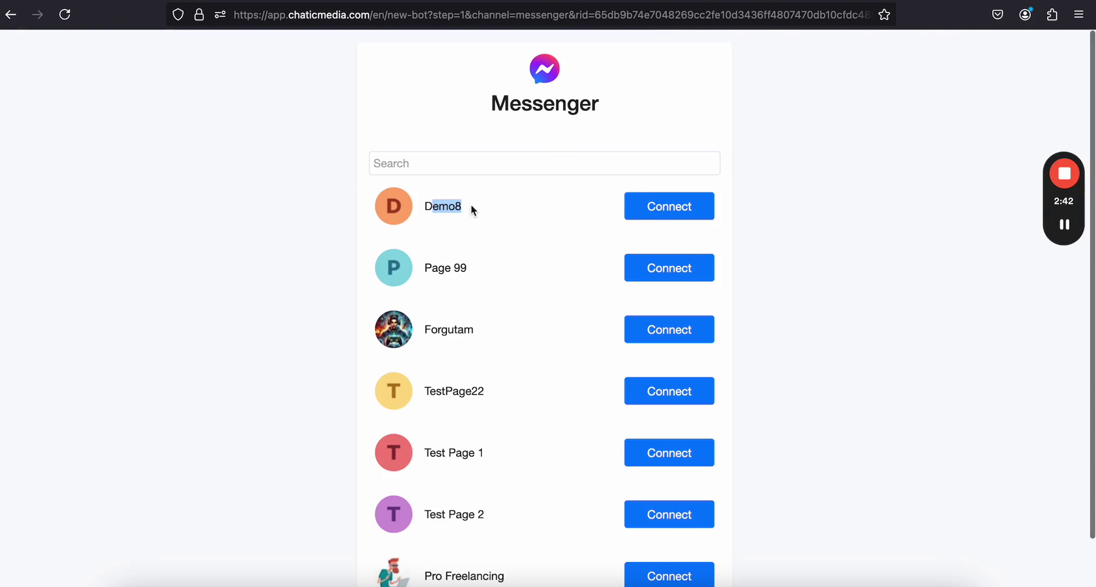
left_click(643, 211)
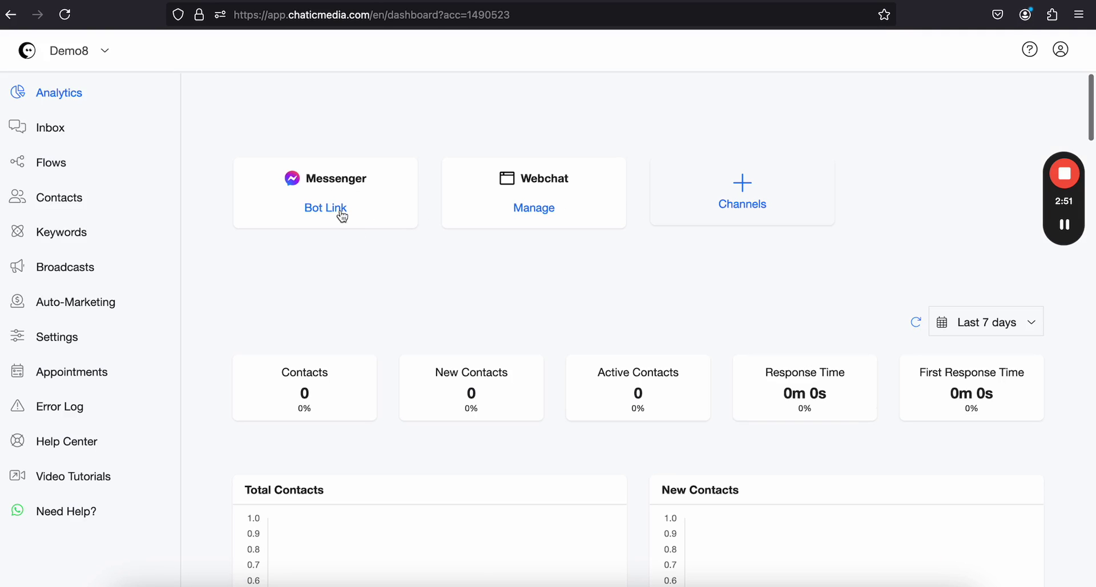
left_click(342, 216)
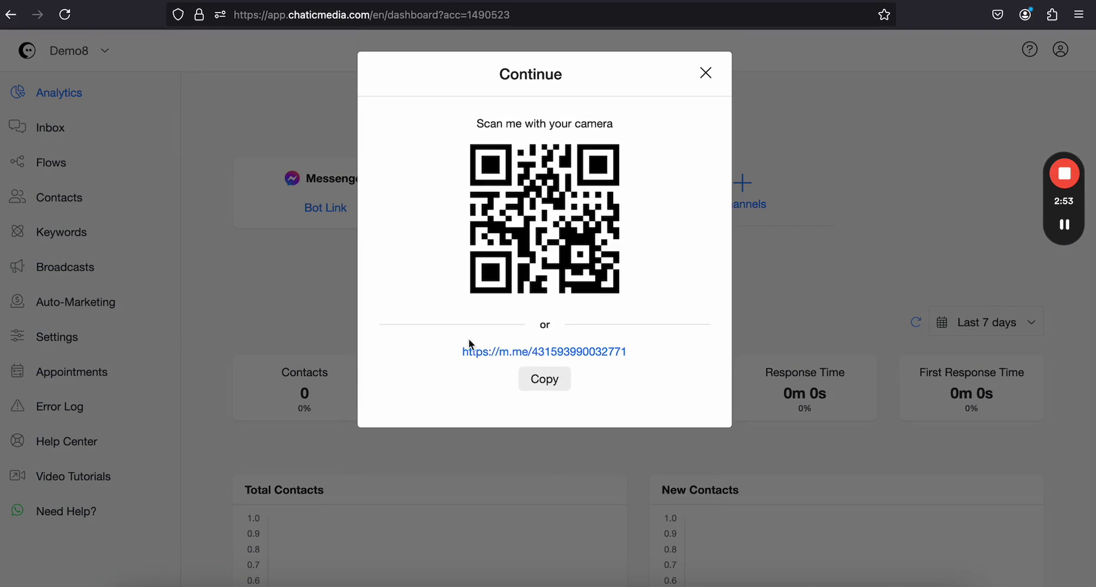
left_click(874, 206)
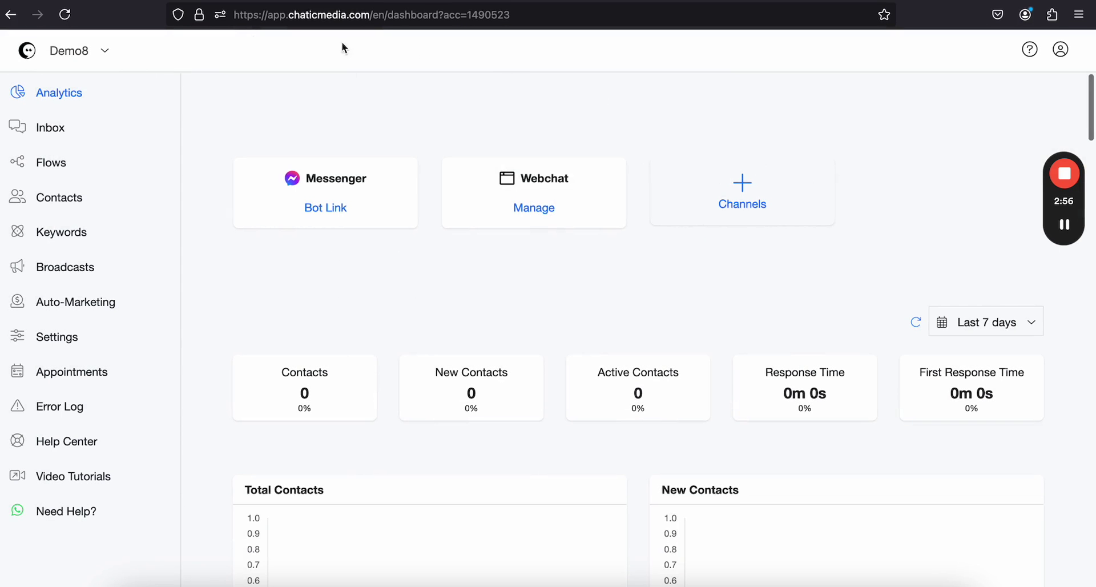
left_click(146, 3)
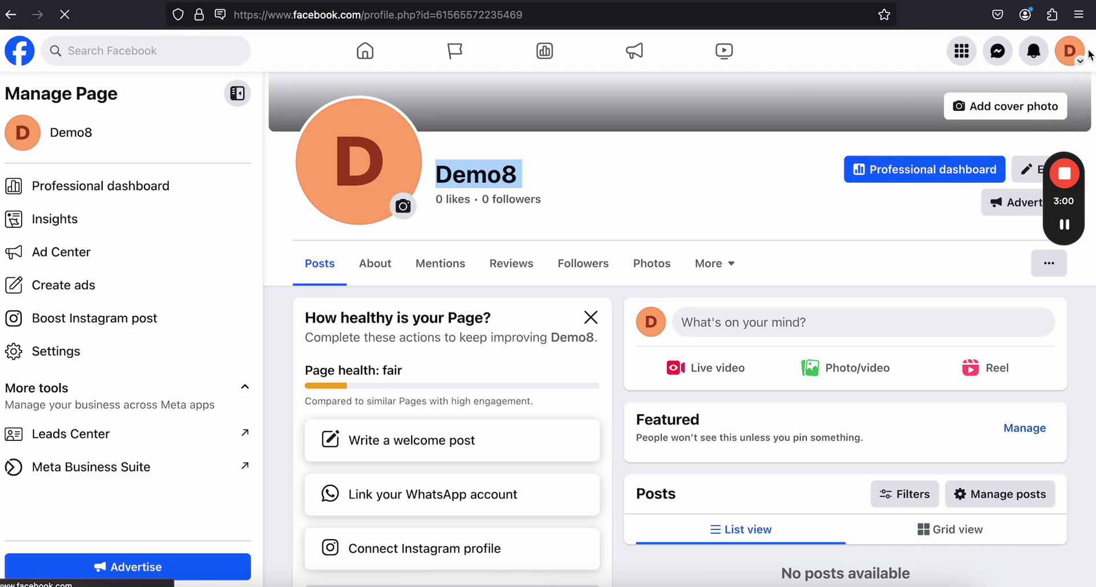
Send Get started to the Demo8 page in Messenger, then refresh the Chatic Media dashboard
left_click(1070, 51)
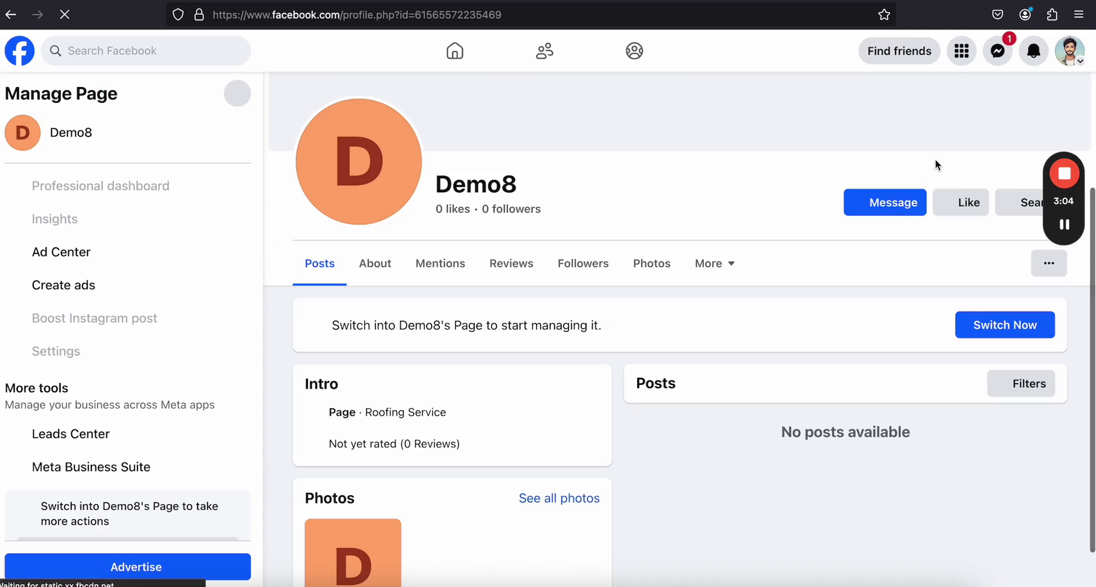
left_click(1068, 60)
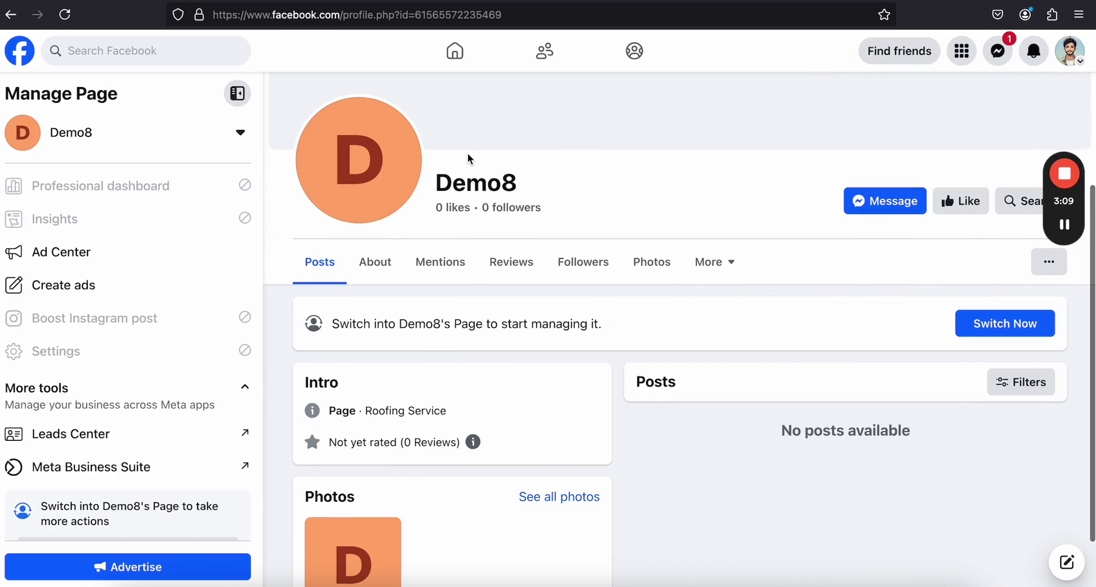
left_click_drag(435, 181, 544, 186)
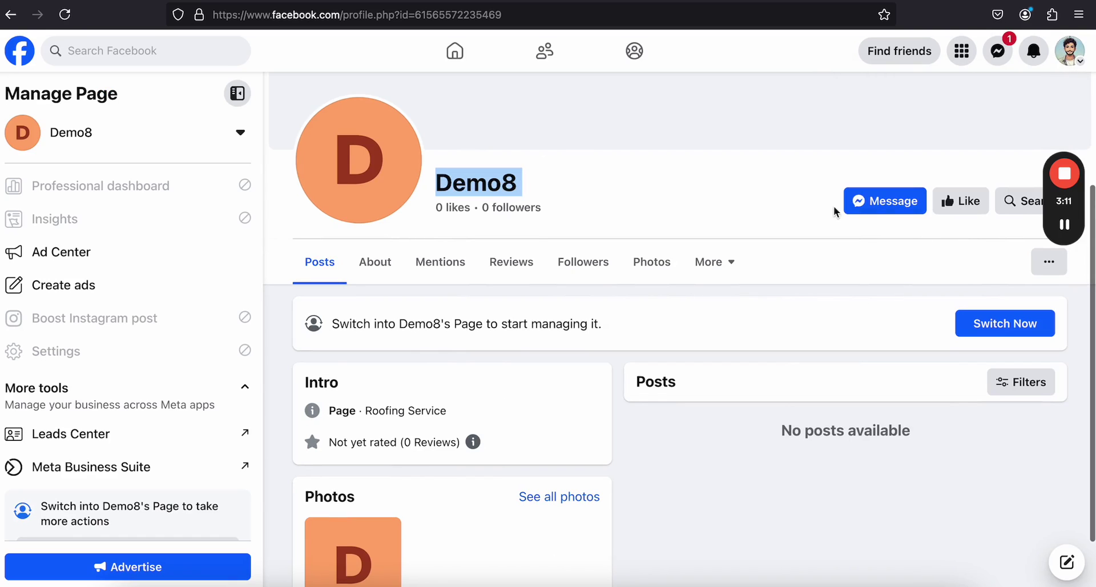
left_click(869, 206)
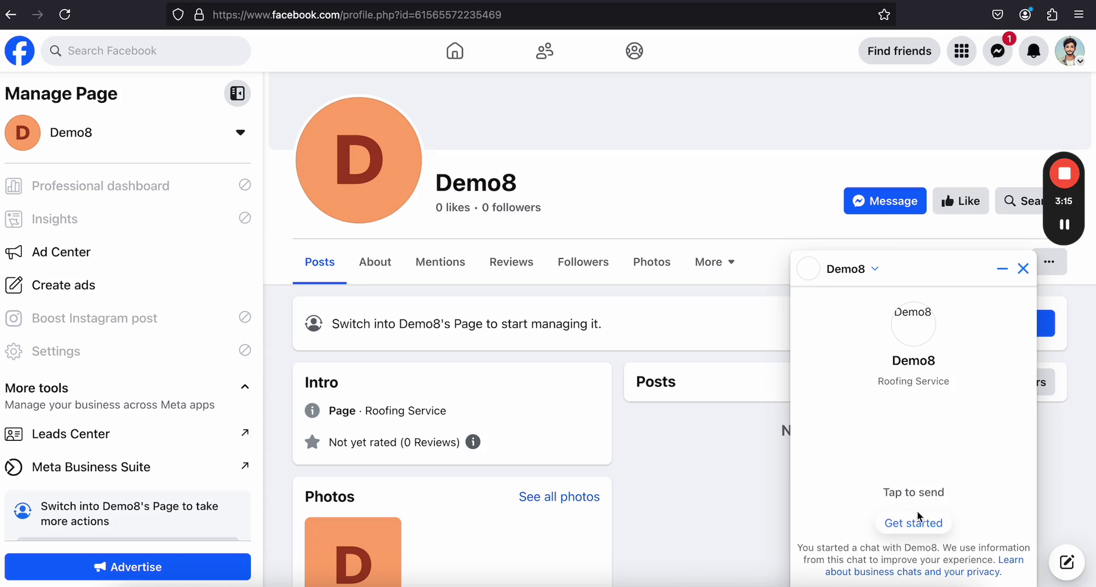
left_click(918, 513)
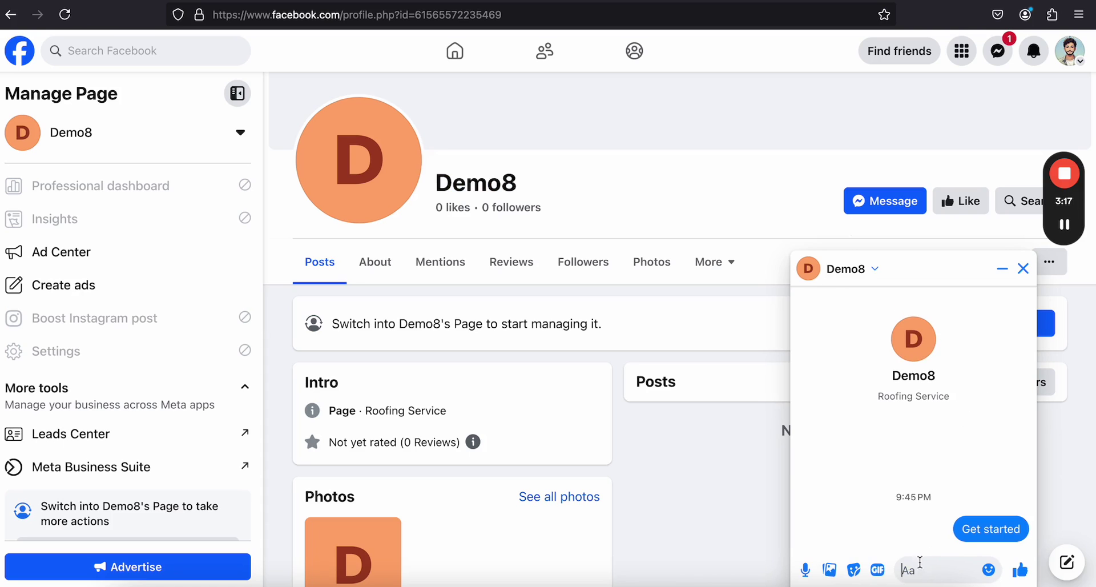
mouse_move(964, 521)
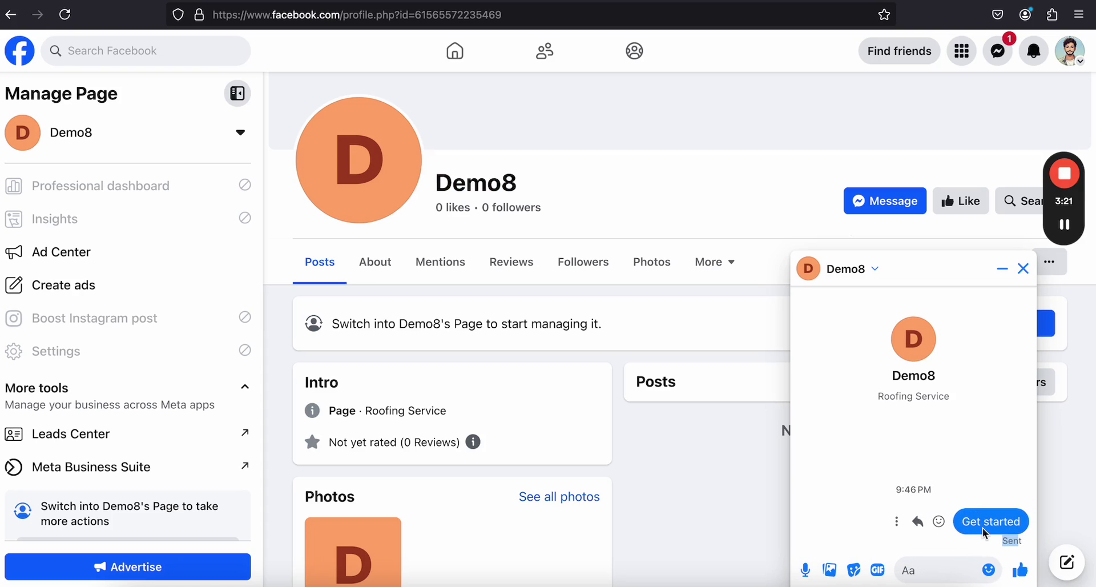
left_click(296, 2)
left_click(65, 15)
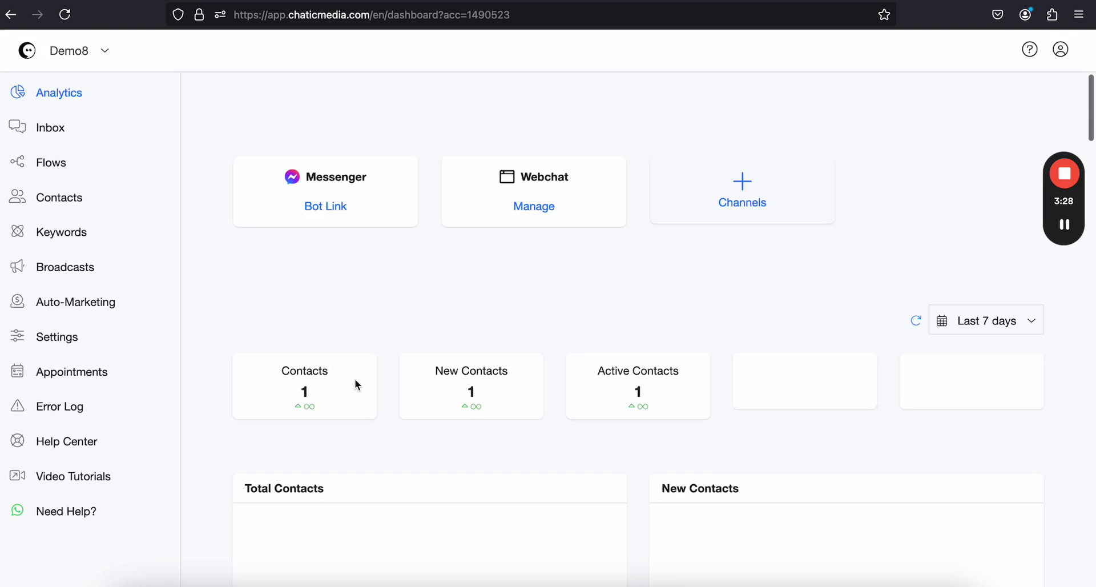
Confirm the 1 new contact and open its Inbox conversation showing the Get Started message
left_click_drag(305, 392, 297, 394)
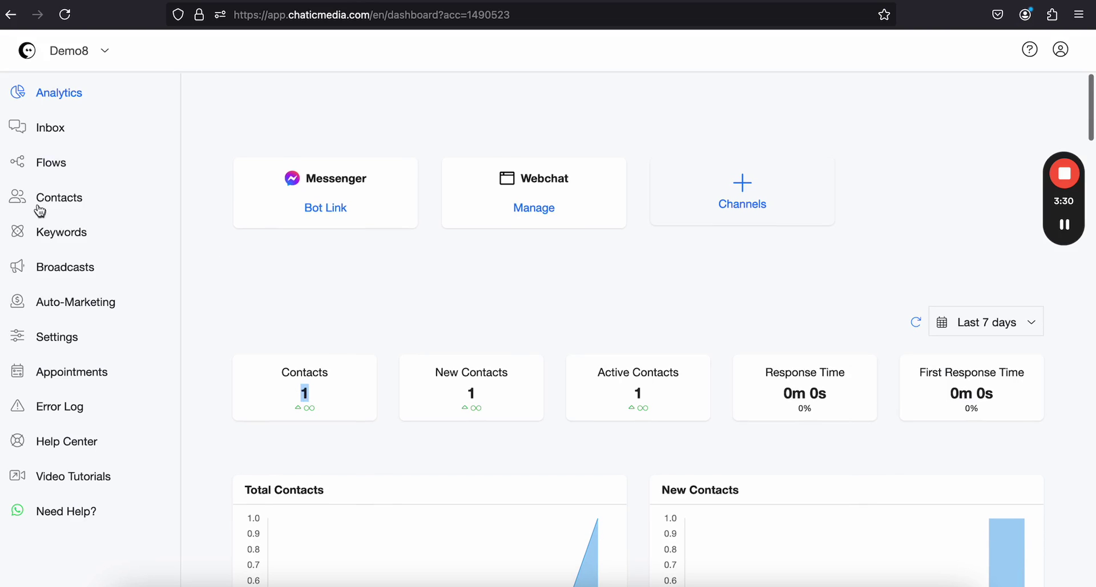
left_click(47, 138)
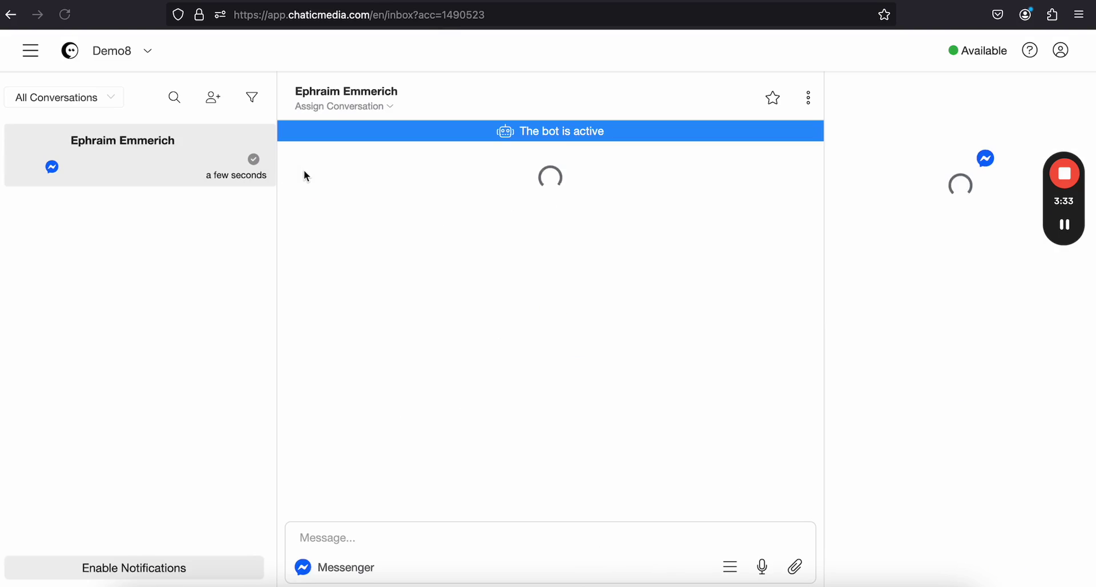
triple_click(297, 218)
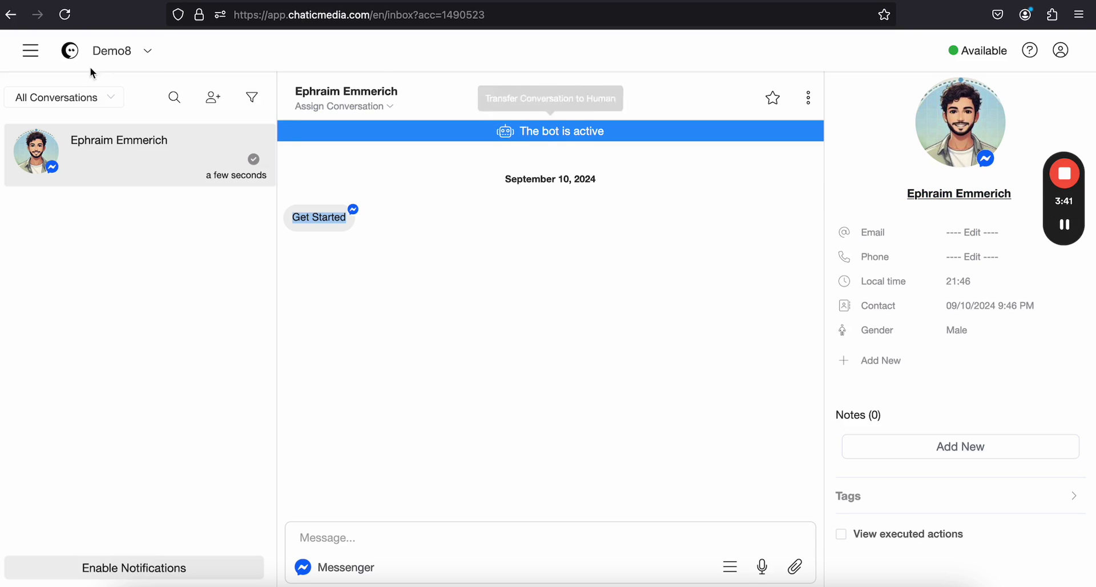
left_click(30, 50)
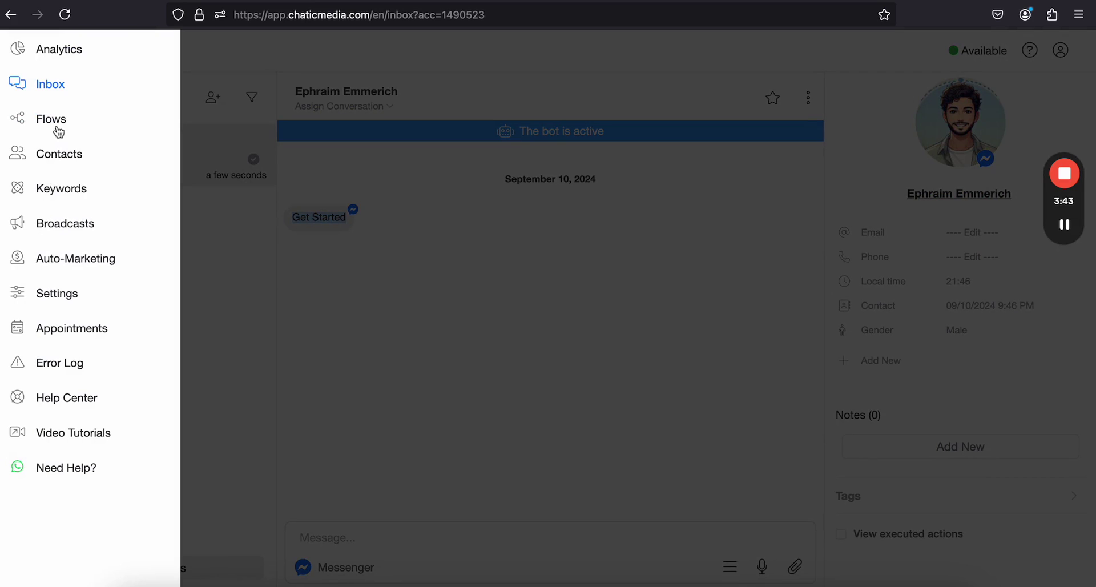
Go to Settings and show the Integrations tab with OpenAI ChatGPT expanded
left_click(66, 302)
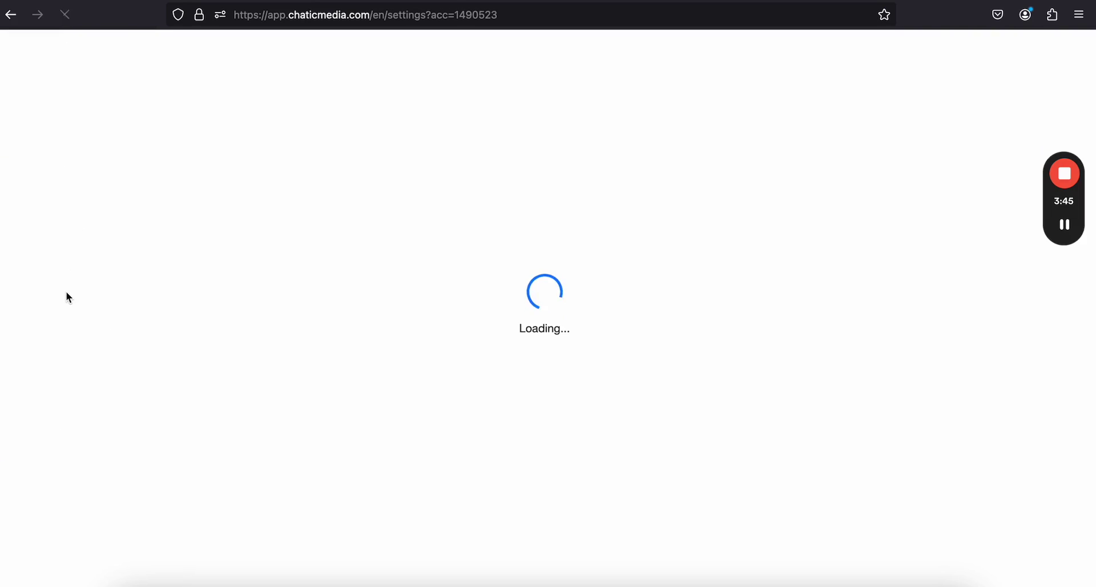
left_click(460, 173)
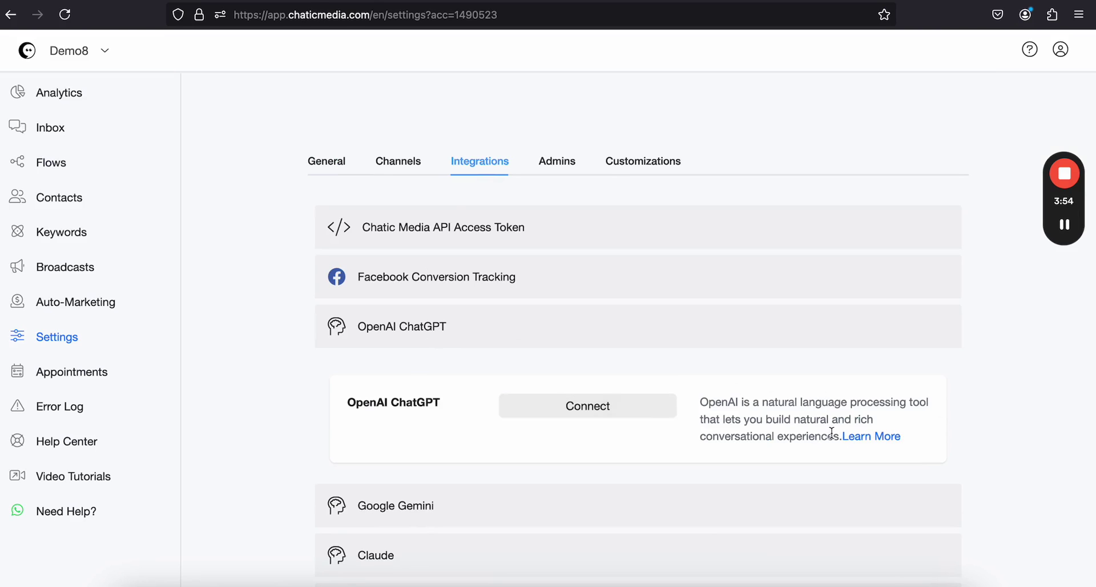
Open OpenAI ChatGPT's Learn More article in Notion and scroll through its connection steps
left_click(878, 438)
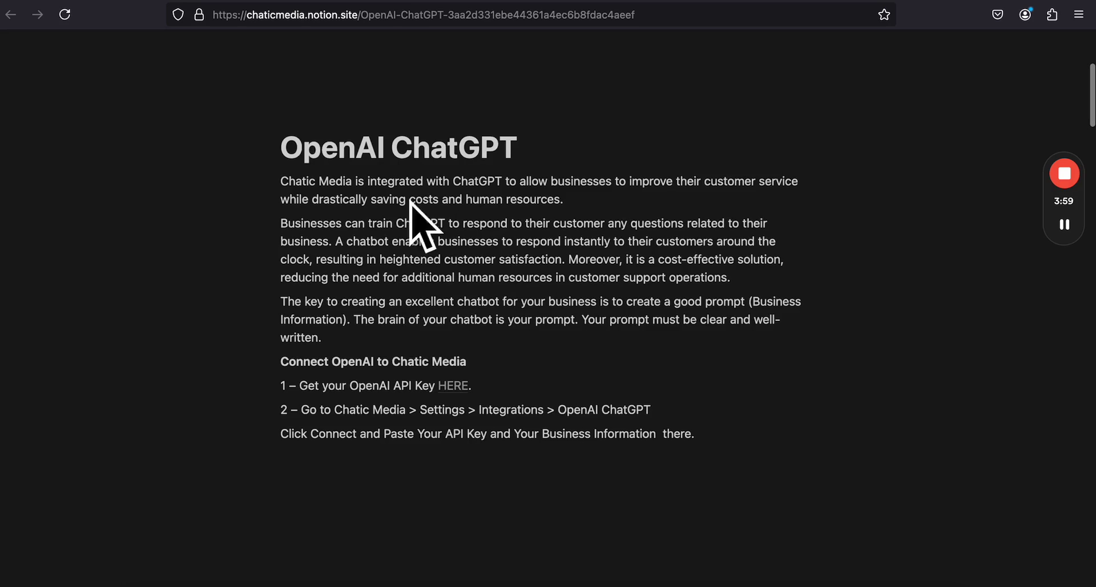
scroll(405, 207, "down", 4)
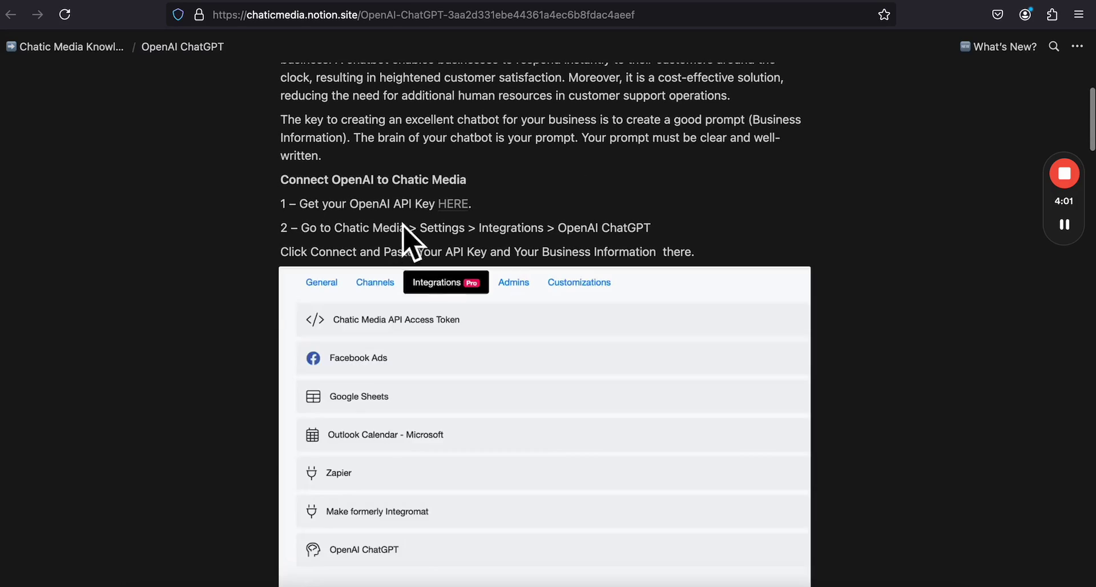
scroll(411, 245, "up", 3)
scroll(420, 337, "down", 1)
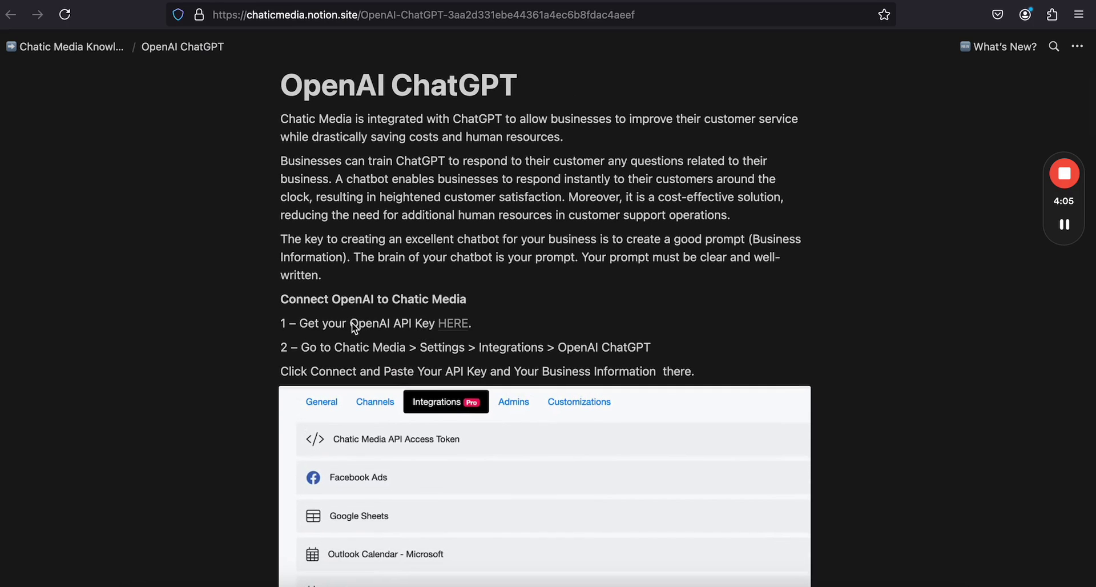
Create a new OpenAI secret key named demo81 and copy it
left_click(457, 324)
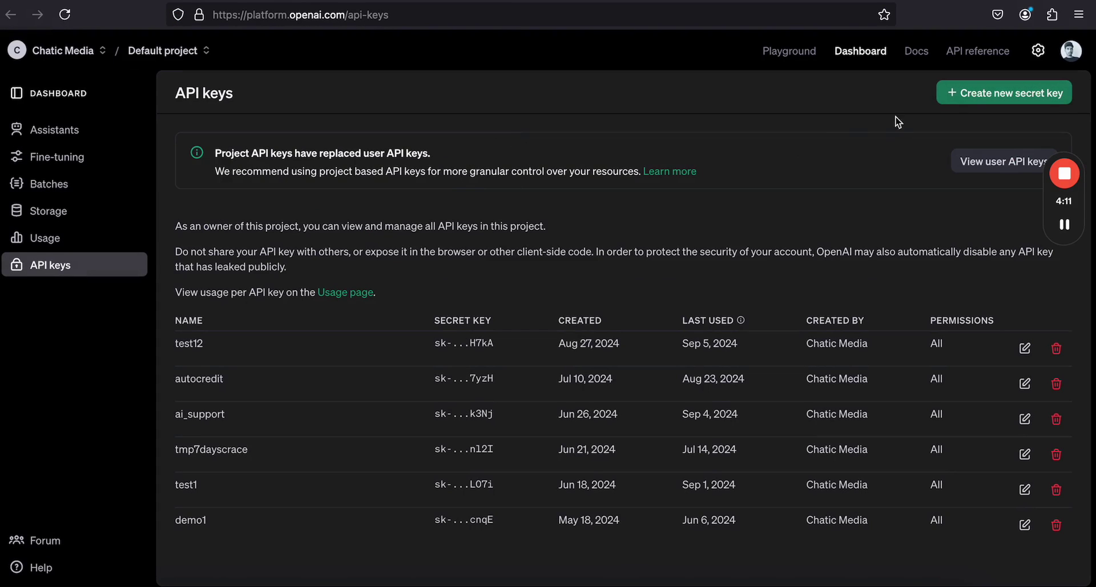
left_click(977, 101)
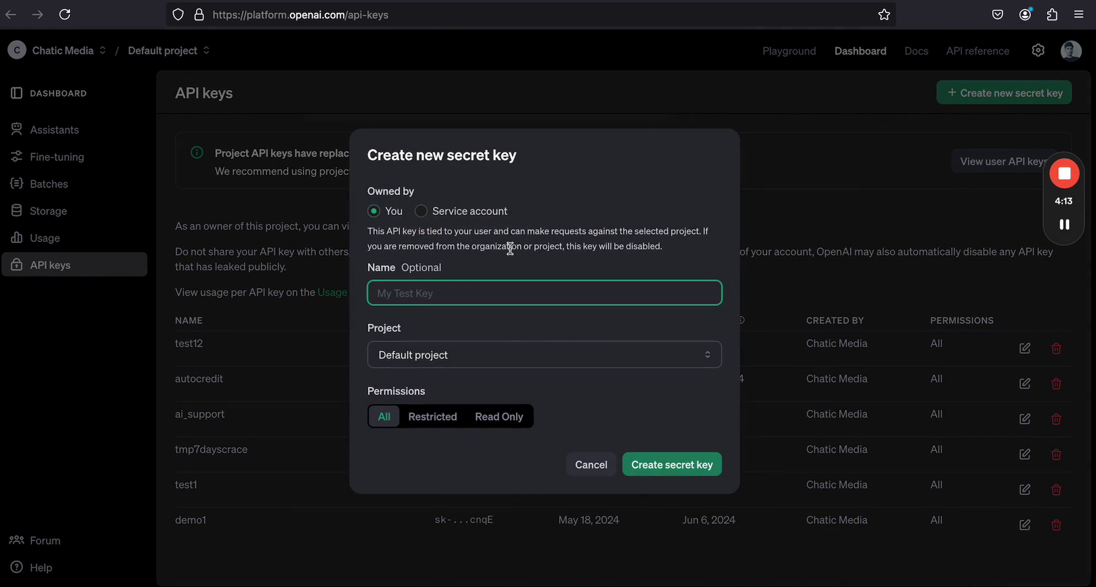
type("demo81")
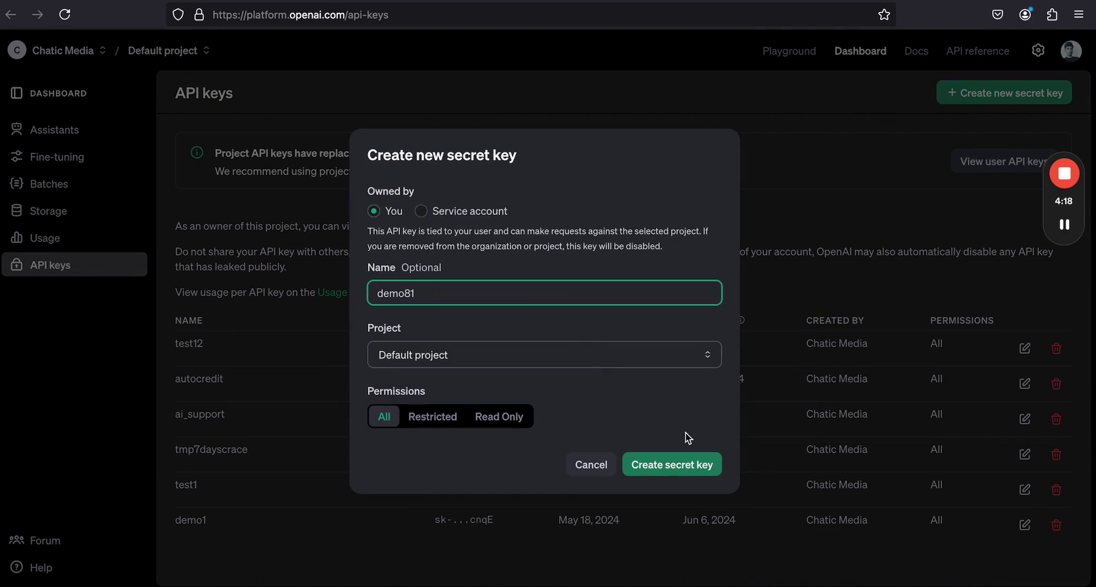
left_click(701, 464)
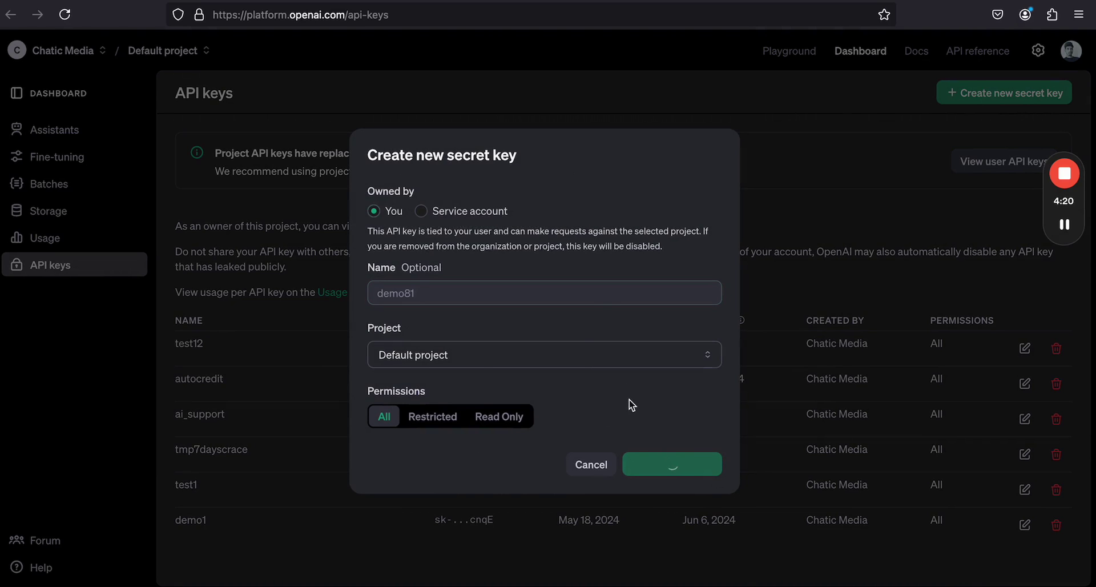
left_click(698, 314)
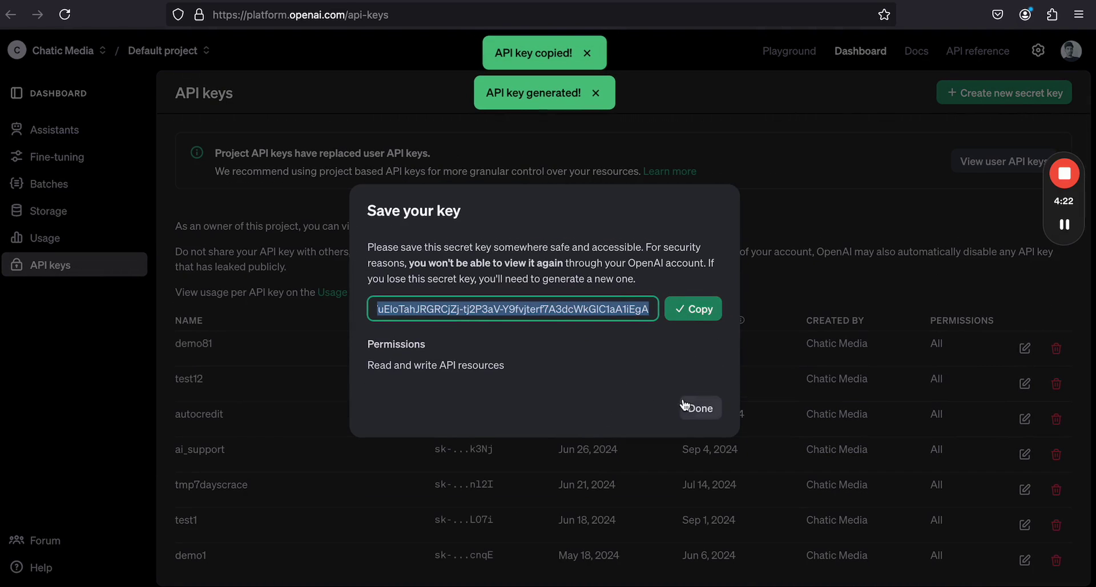
left_click(699, 408)
Back in Chatic Media's integrations, start connecting OpenAI ChatGPT and focus the API key field
left_click(240, 3)
left_click(619, 408)
left_click(421, 147)
Paste the demo81 API key to connect OpenAI ChatGPT
key("super+v")
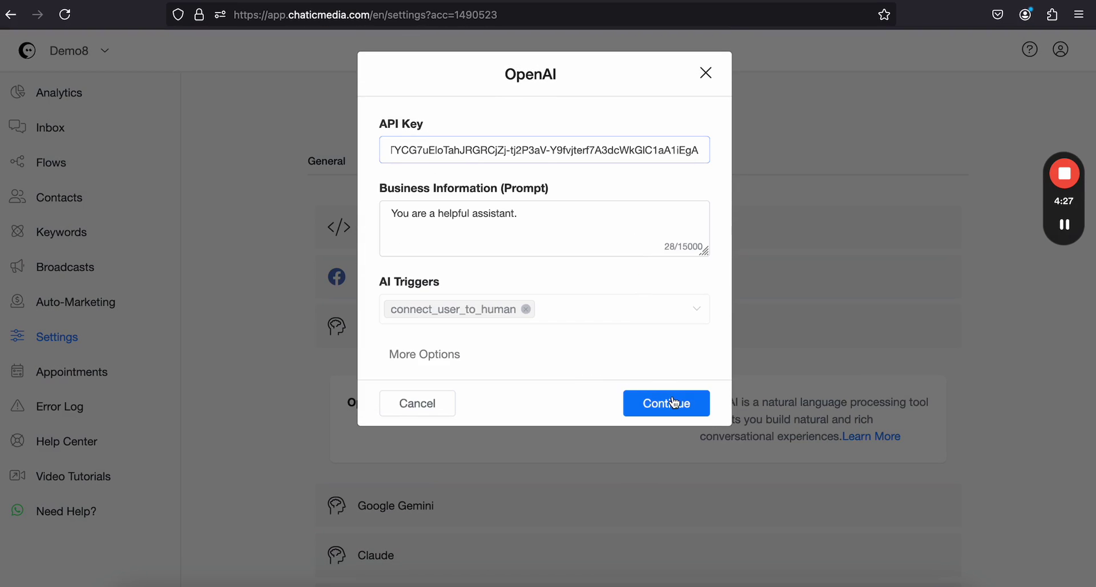
left_click(674, 402)
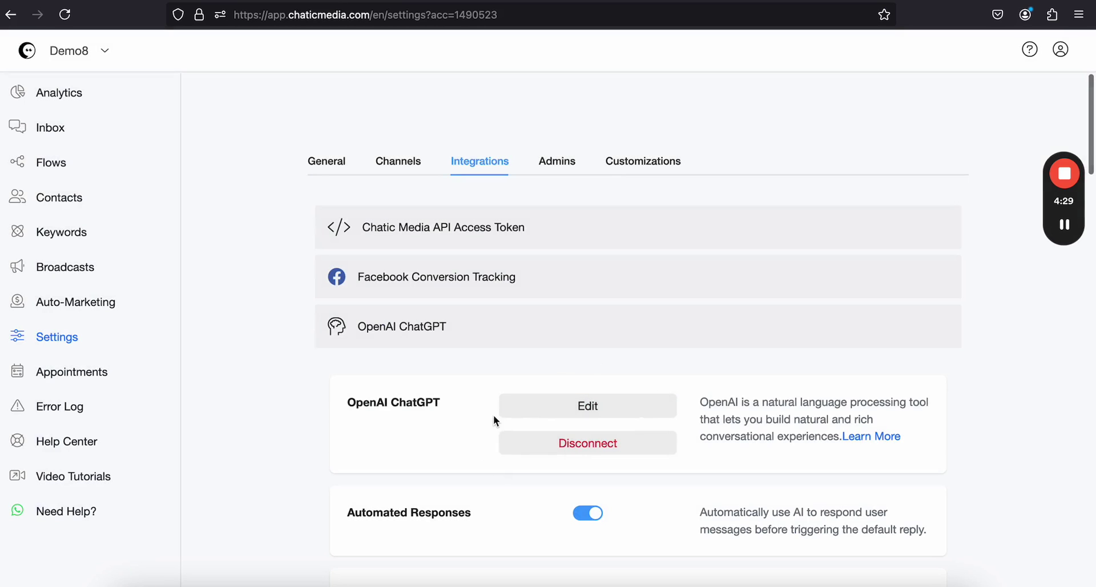
scroll(496, 421, "down", 3)
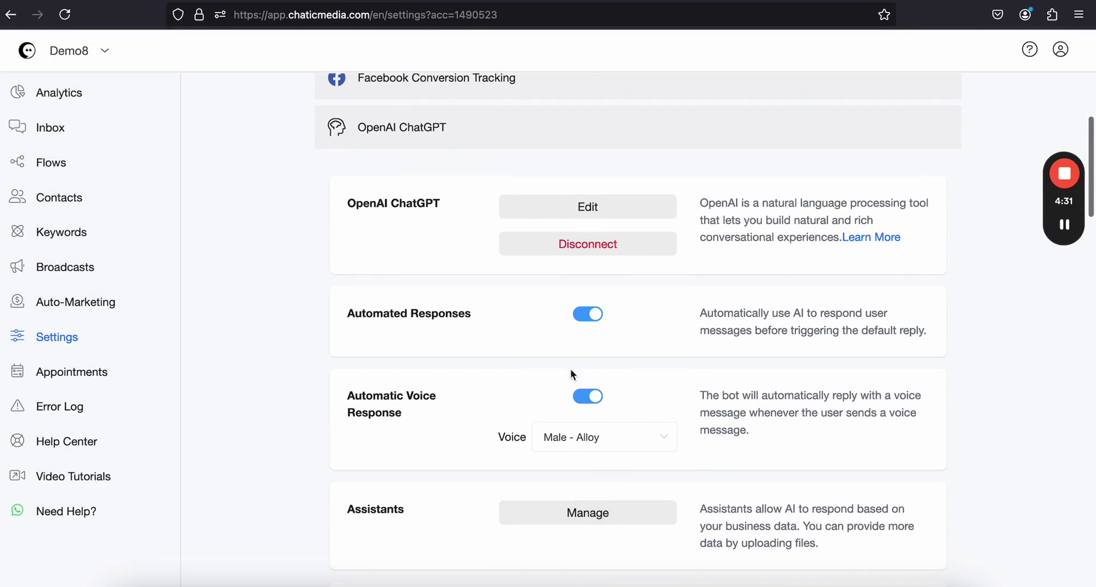
Open the OpenAI business prompt for editing and enlarge its text box
left_click(549, 216)
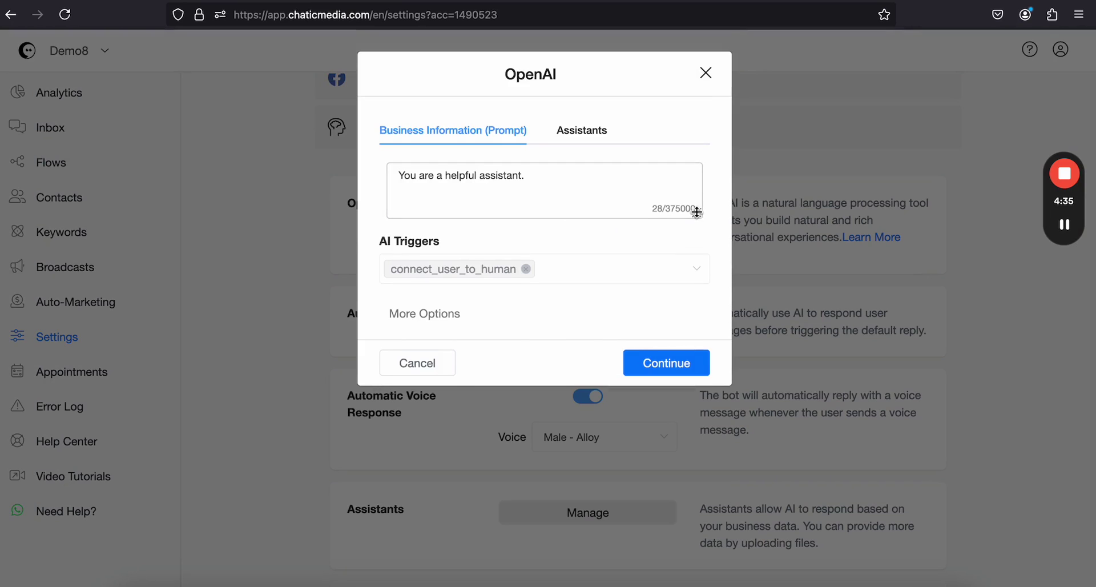
left_click_drag(701, 213, 698, 381)
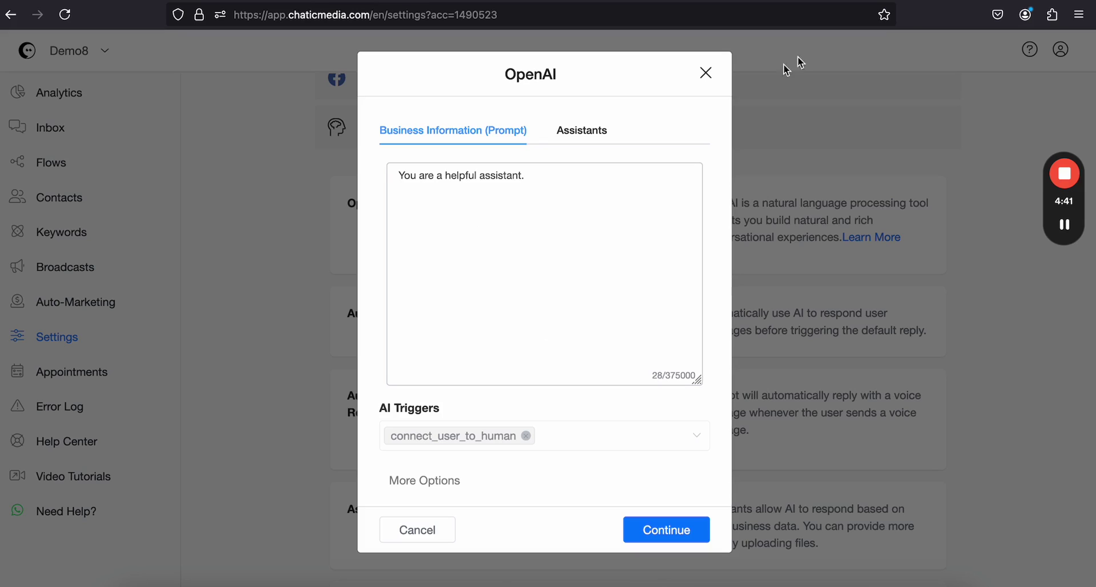
key("ctrl+Tab")
Select the RoofCare Solutions knowledge base in ChatGPT, then return to the Chatic Media prompt box
scroll(548, 225, "up", 15)
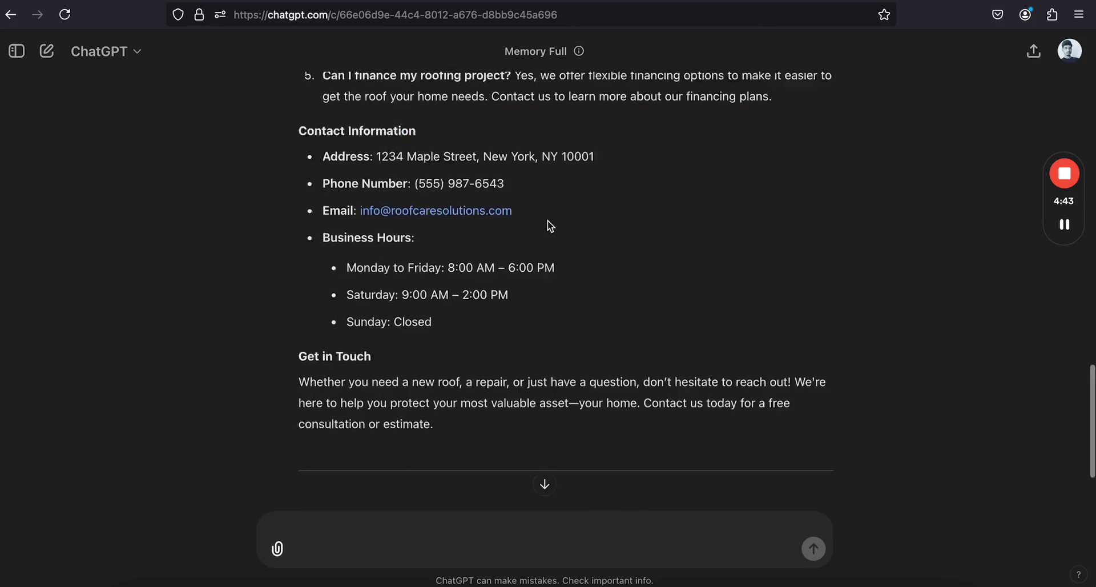
scroll(548, 225, "up", 10)
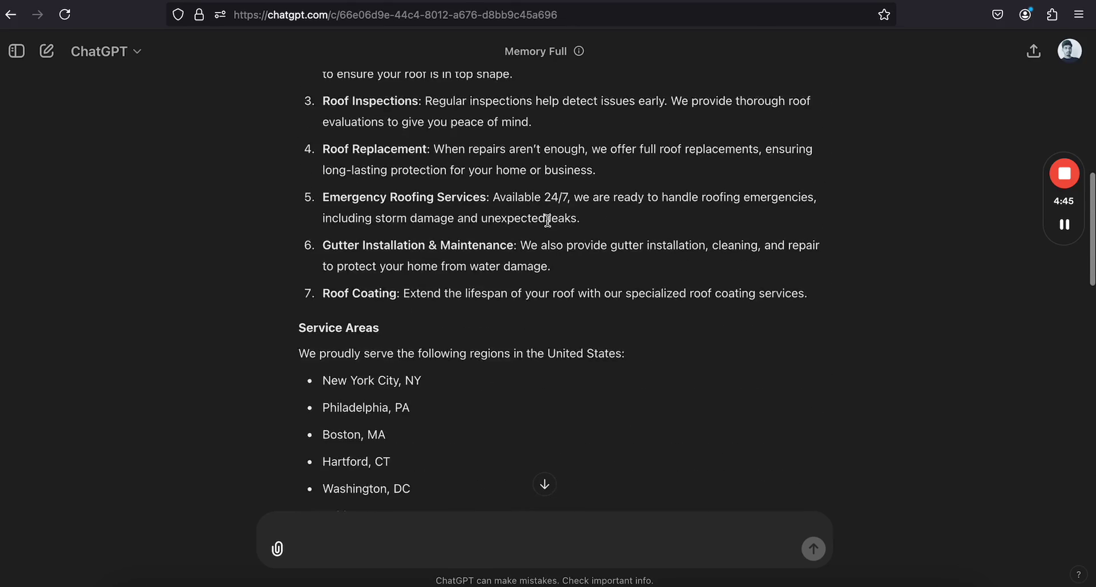
scroll(548, 225, "down", 2)
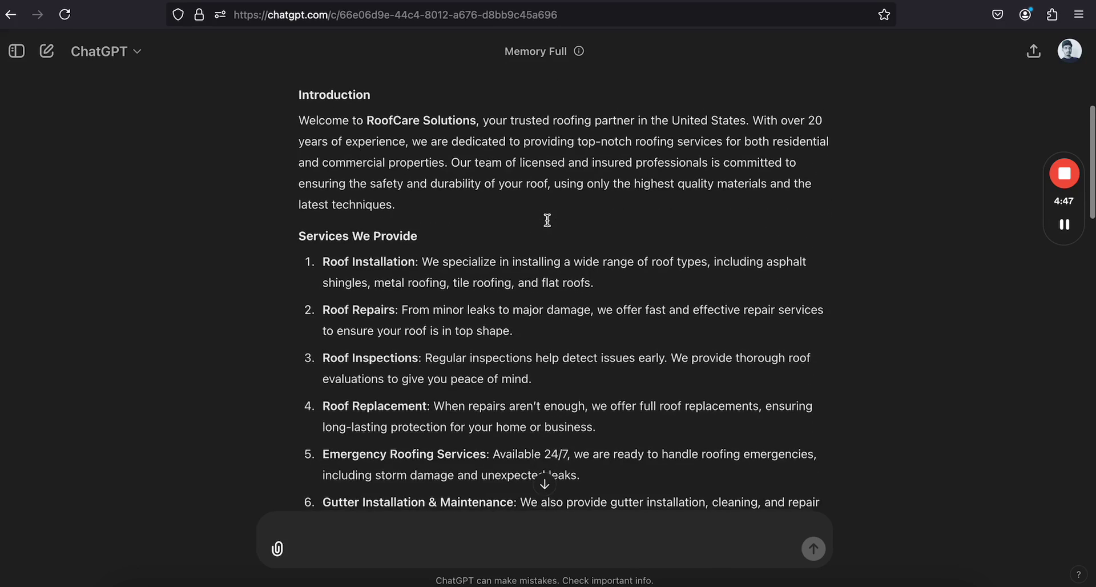
left_click_drag(299, 119, 637, 304)
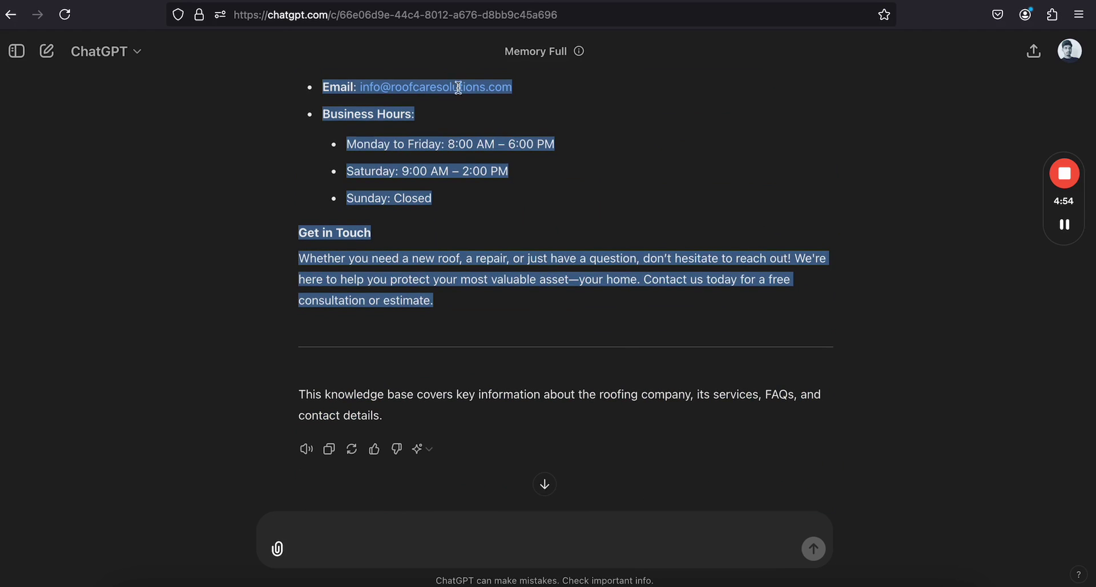
key("ctrl+Tab")
left_click(484, 211)
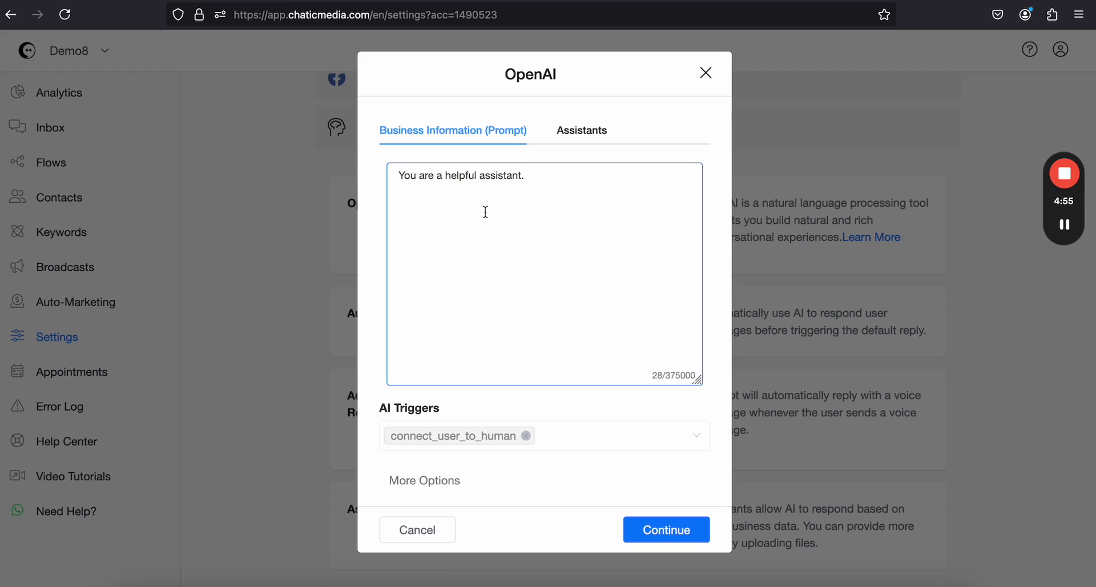
Paste the knowledge base and make the first sentence name RoofCare Solutions
key("ctrl+v")
scroll(485, 212, "up", 15)
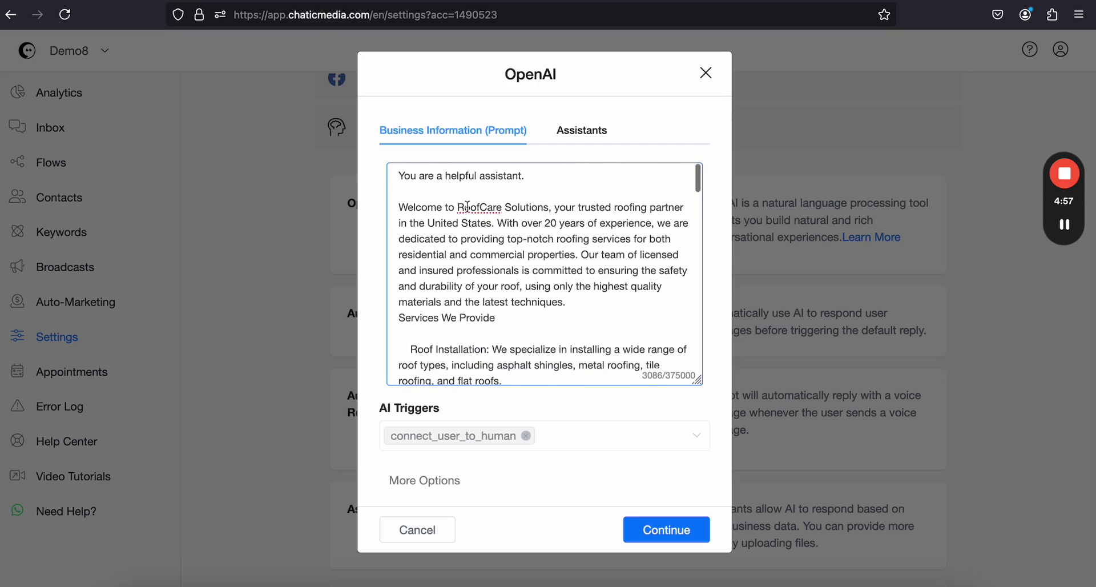
left_click_drag(459, 204, 547, 209)
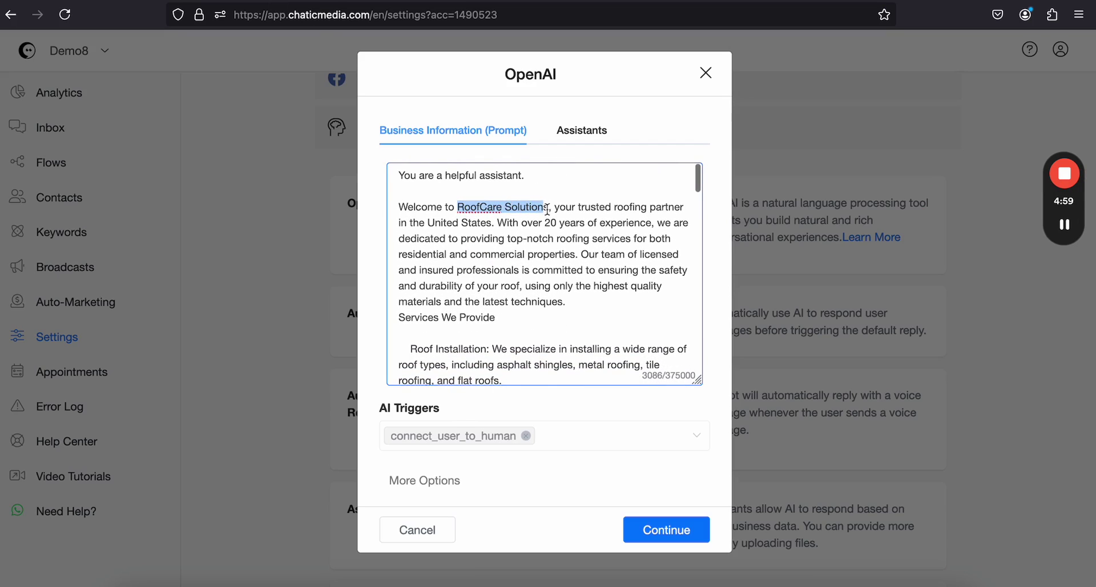
left_click(521, 178)
type("o")
key("BackSpace")
type("to")
key("ctrl+v")
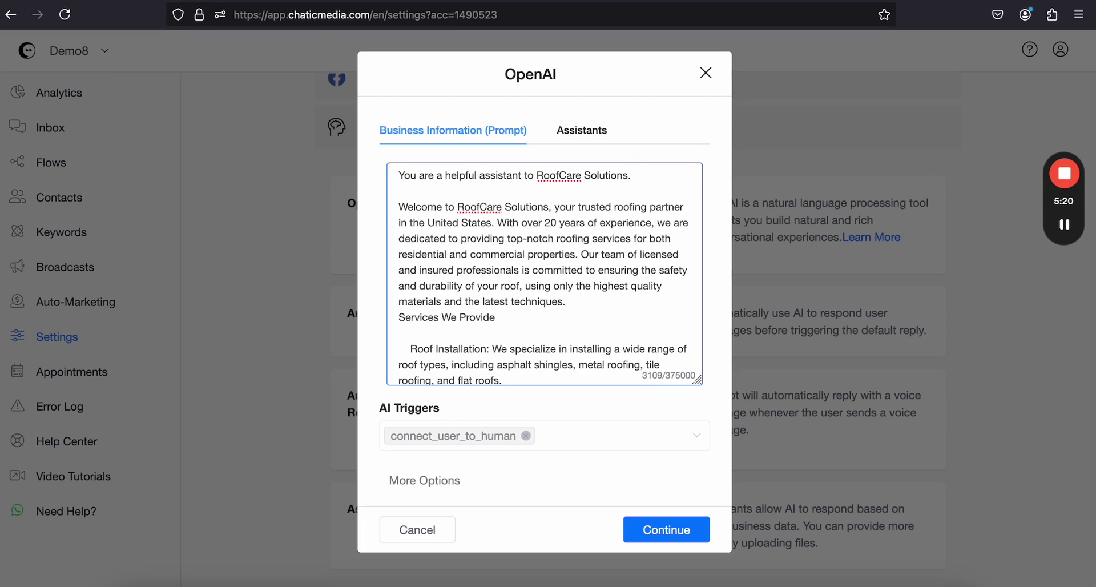
Add 'Respond to customers questions in just one to two sentences.' and save the prompt
type("Respond to customers questions")
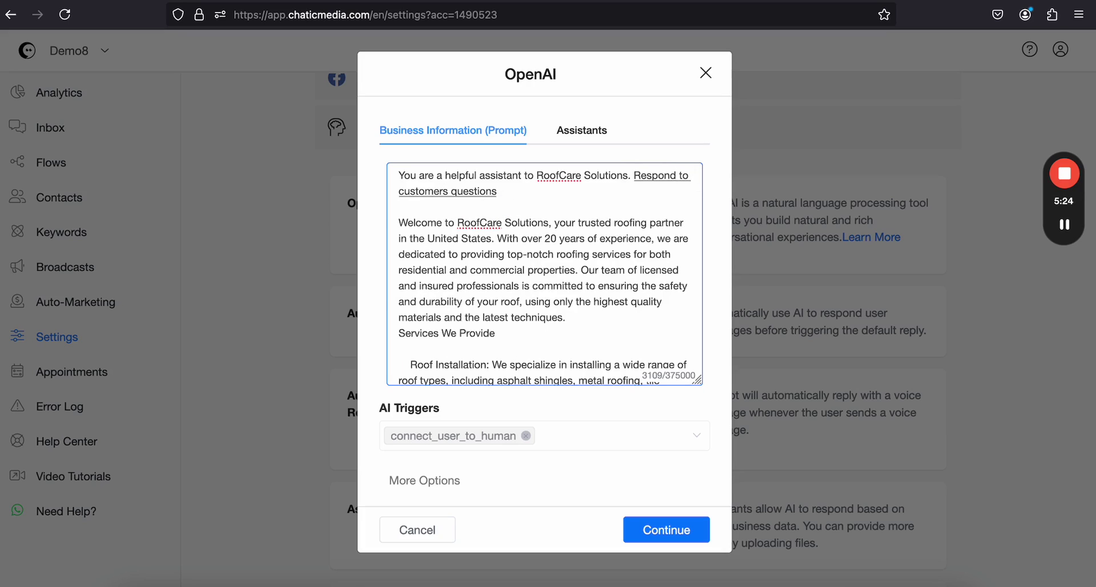
type(" in just 122 sentences")
double_click(539, 191)
type("one to two sentences")
left_click(629, 207)
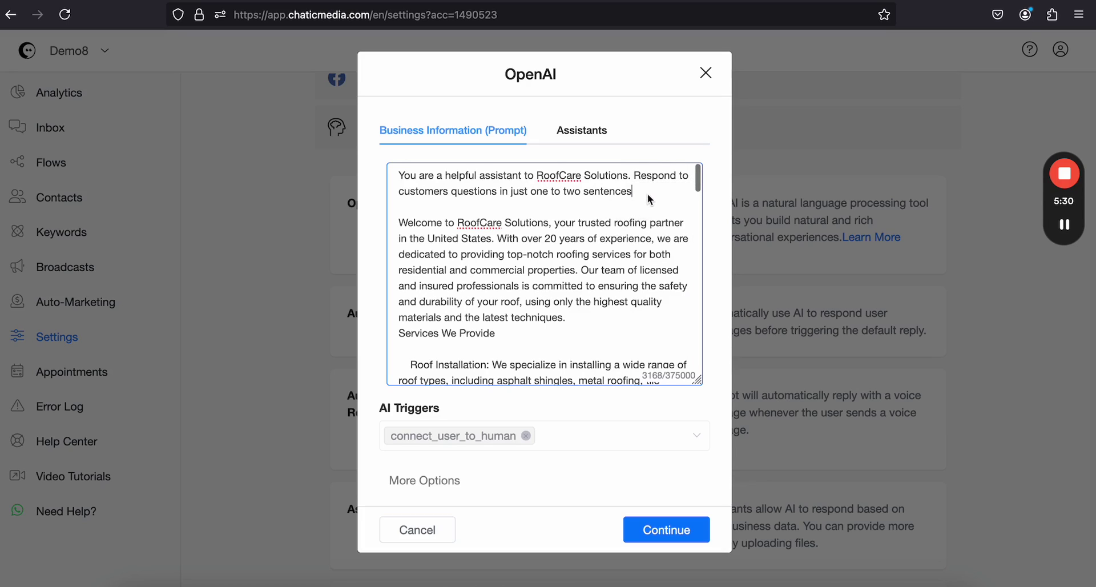
type(".")
scroll(578, 271, "down", 15)
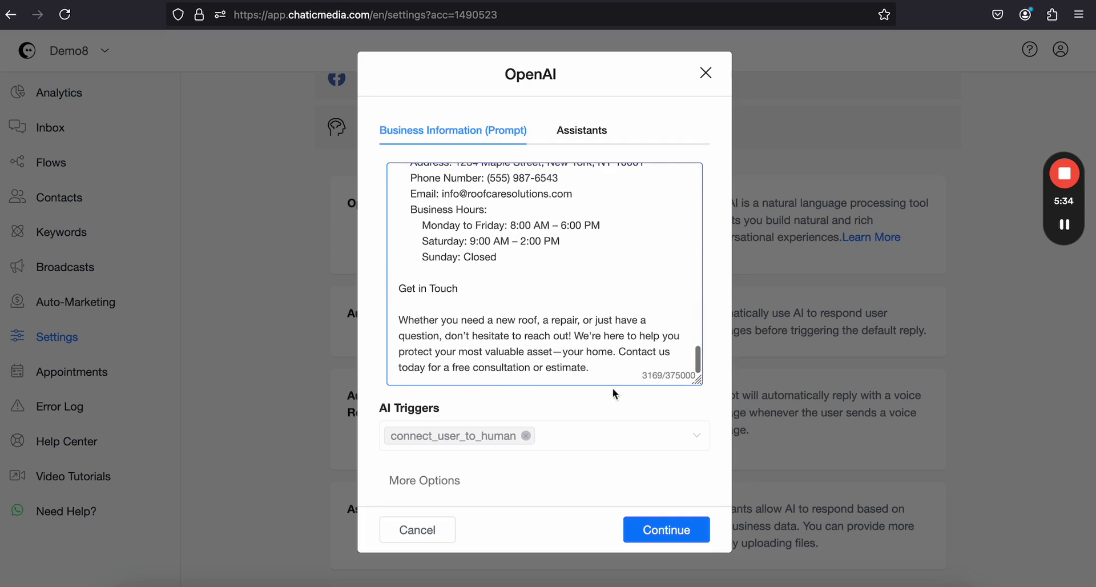
left_click(668, 530)
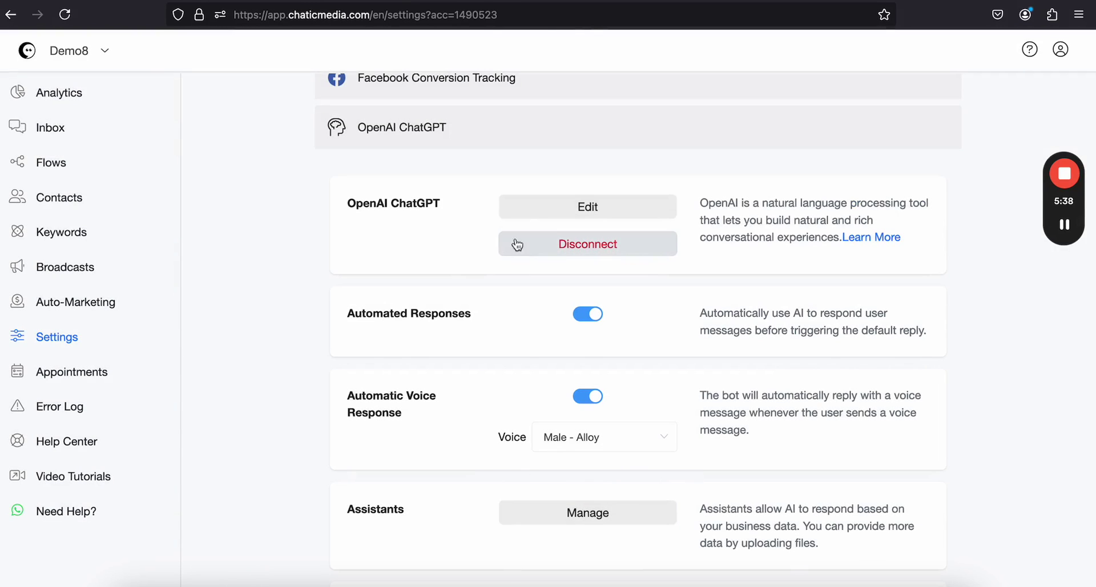
Send 'hi' to the Demo8 page in Messenger
left_click(194, 2)
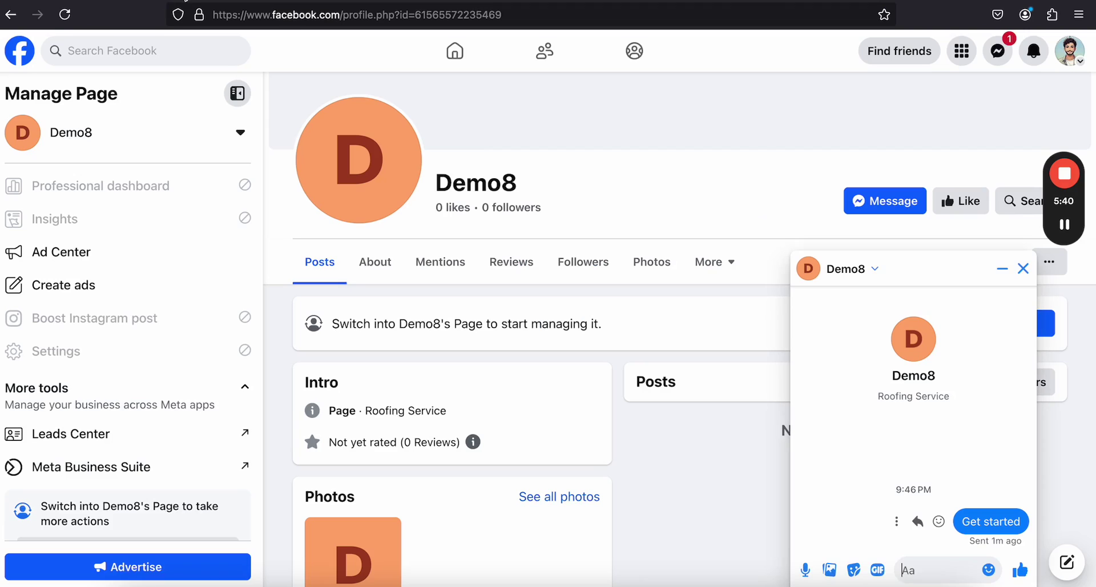
type("hi")
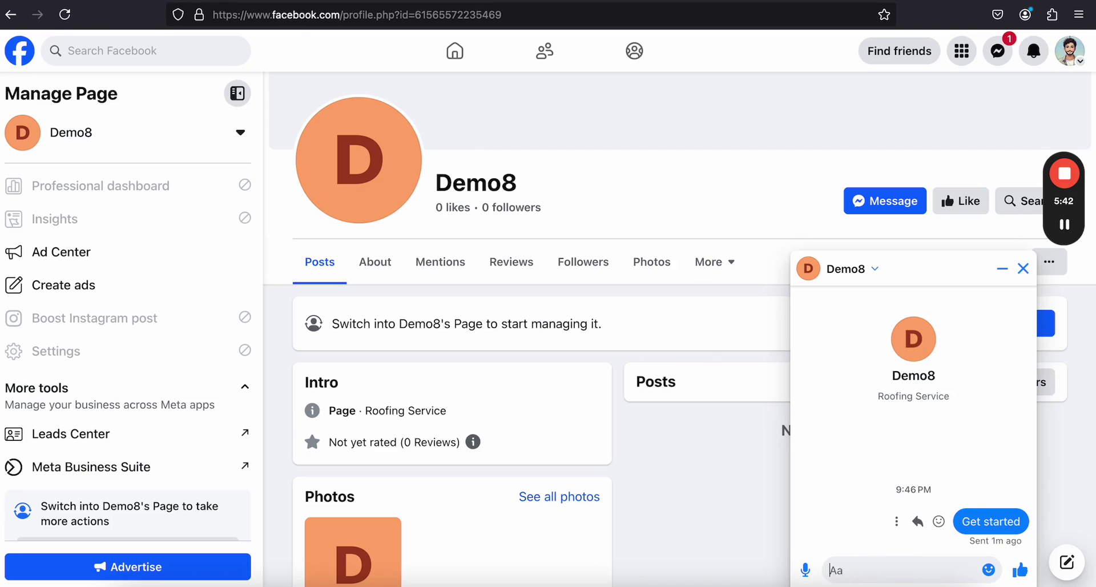
key("Return")
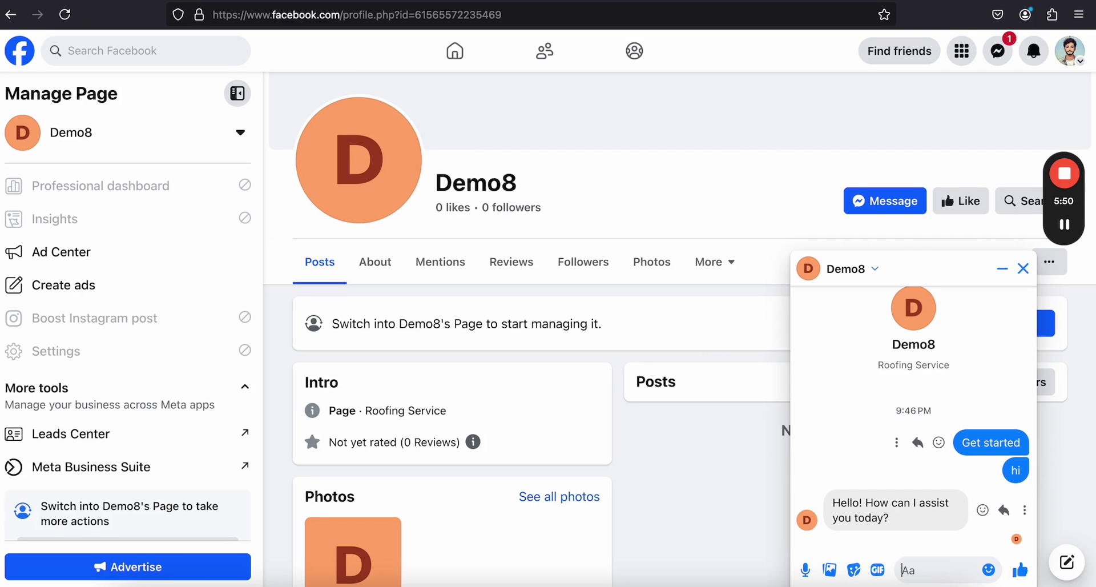
Reopen the OpenAI prompt, enlarge it, and select 'Hartford, CT' in Service Areas
key("ctrl+Tab")
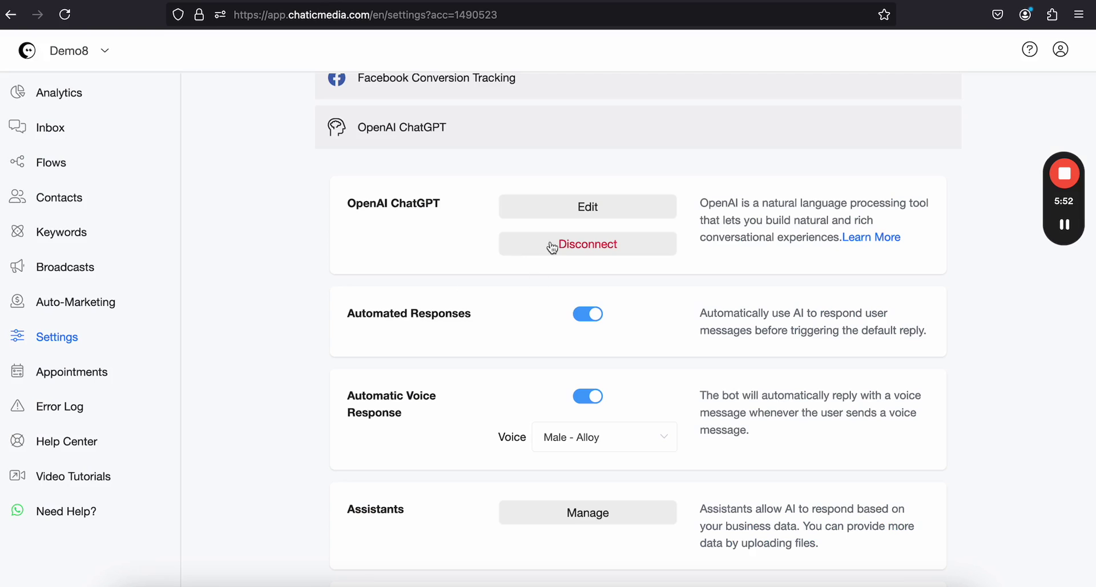
left_click(582, 210)
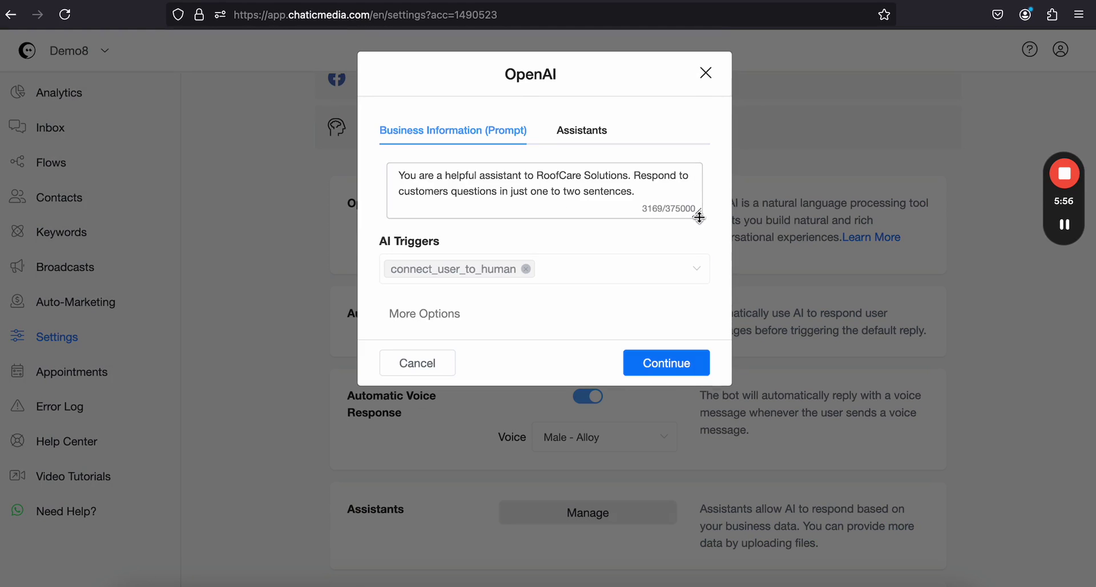
left_click_drag(701, 217, 698, 441)
scroll(545, 311, "down", 3)
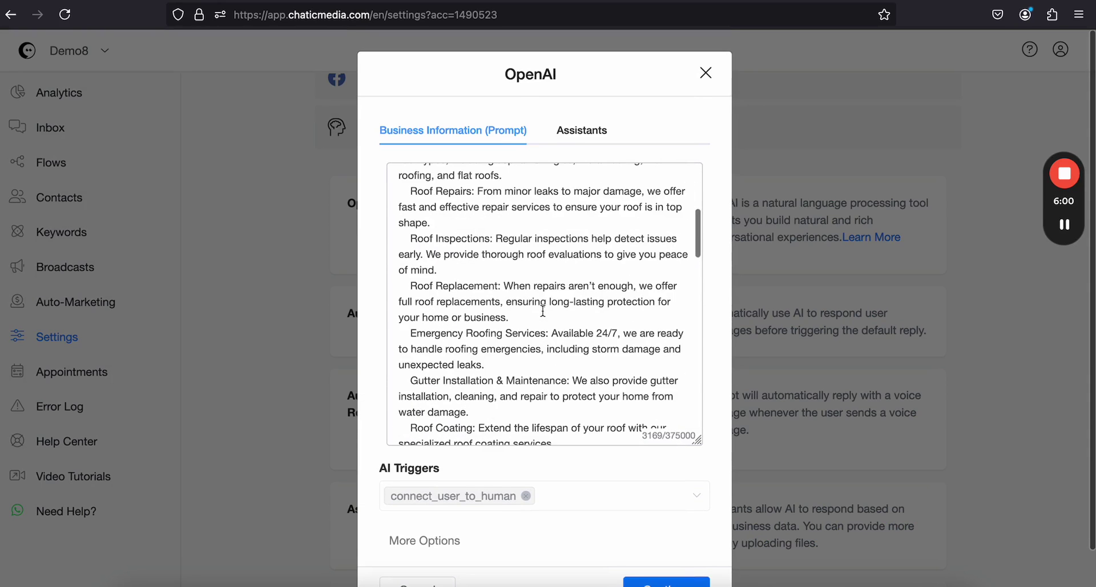
scroll(546, 311, "down", 5)
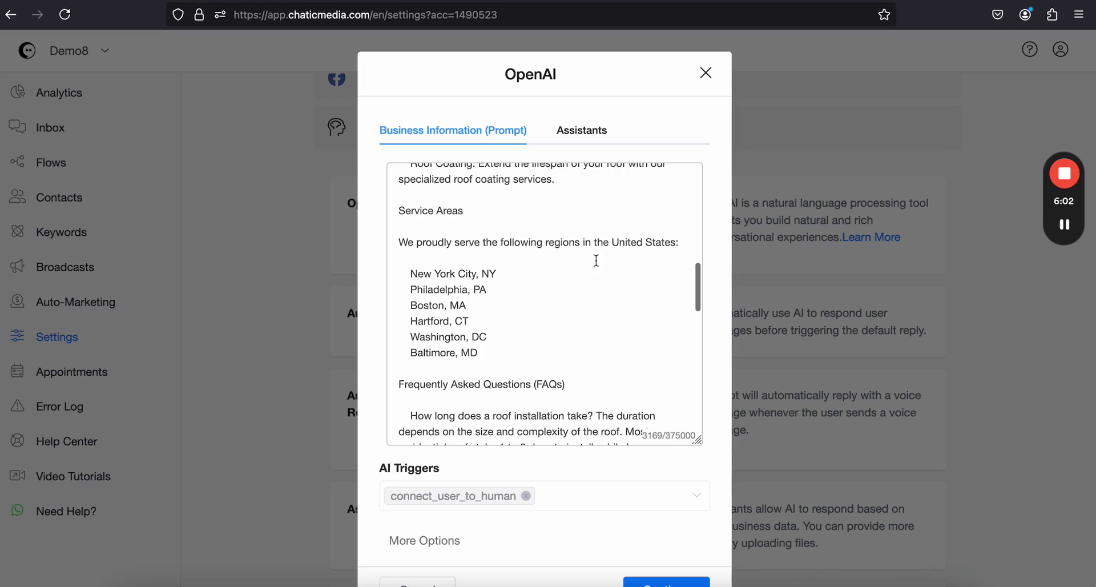
left_click_drag(489, 320, 404, 321)
key("ctrl+c")
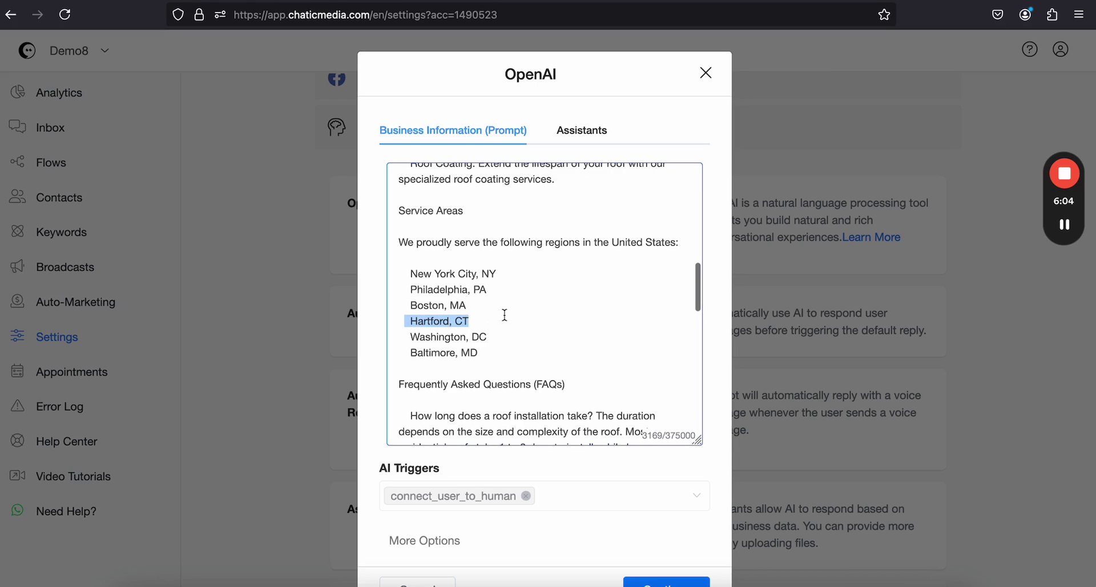
Ask Demo8 'do you serve in Hartford, CT?' and highlight the bot's answer
key("ctrl+Tab")
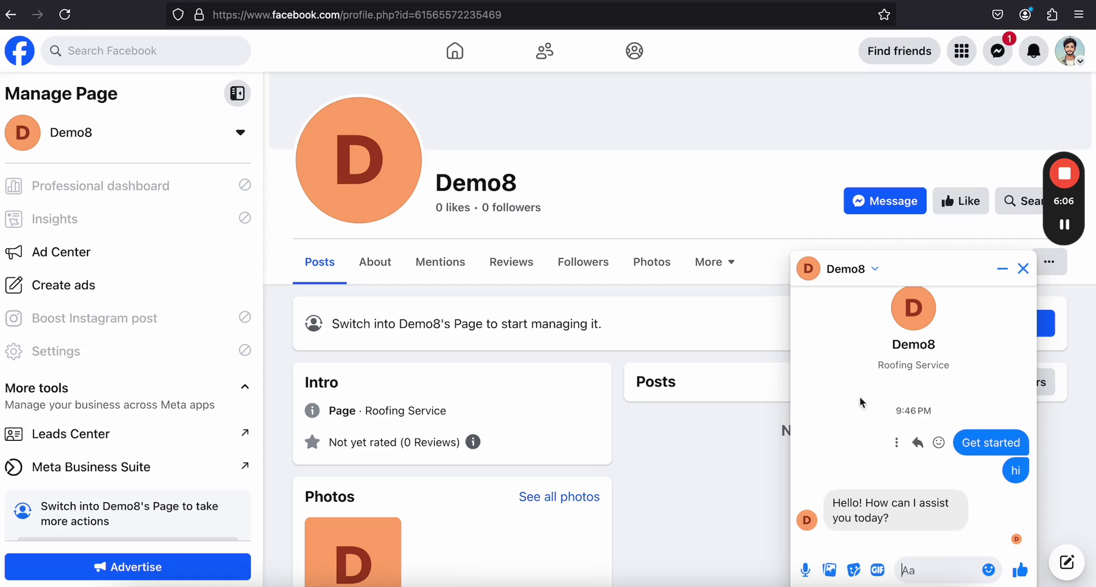
type("do you serve in")
key("ctrl+v")
type("?>")
key("Return")
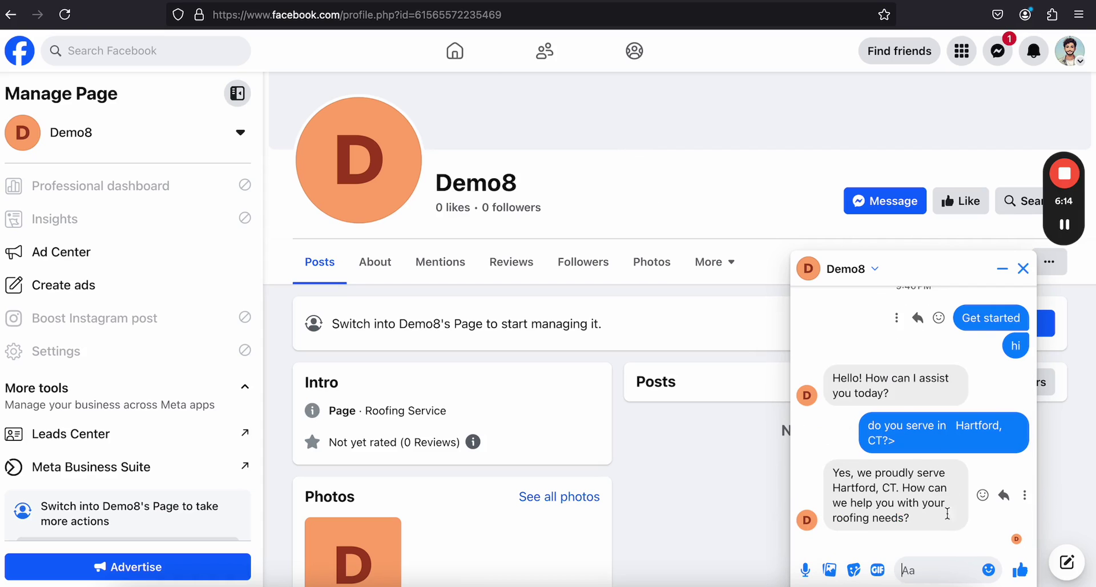
left_click_drag(935, 530, 854, 487)
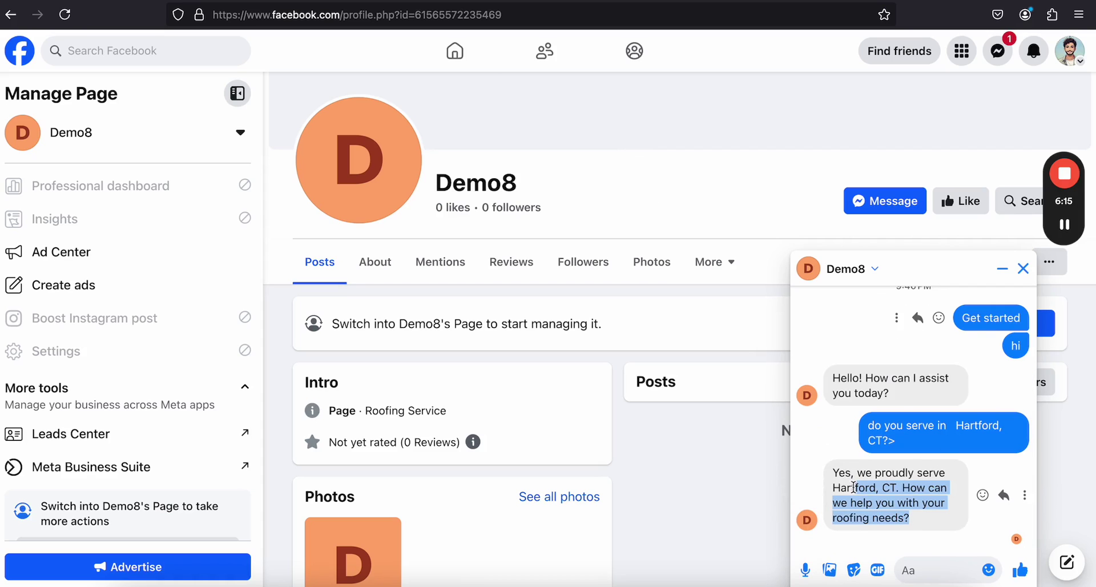
Check the Saturday opening hours line in the Chatic Media prompt
left_click(249, 3)
scroll(488, 321, "down", 5)
scroll(488, 320, "down", 5)
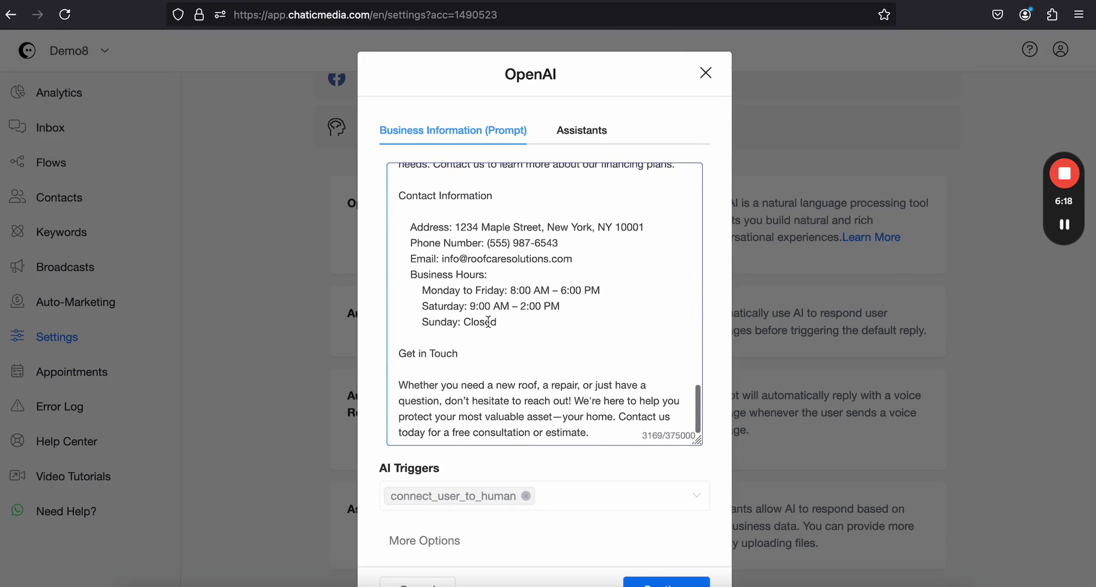
left_click_drag(508, 330, 564, 310)
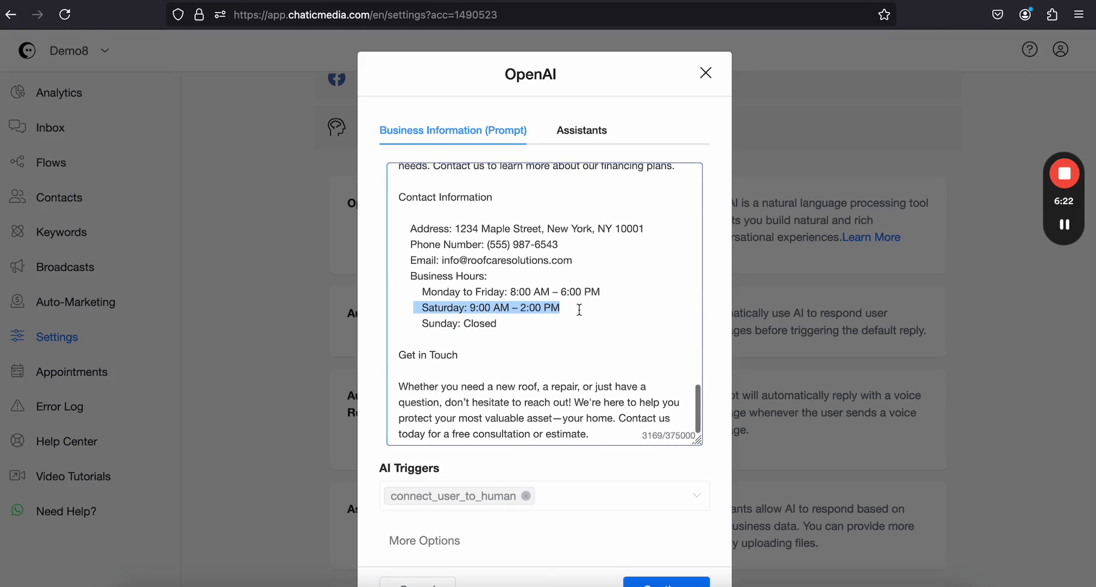
key("ctrl+Tab")
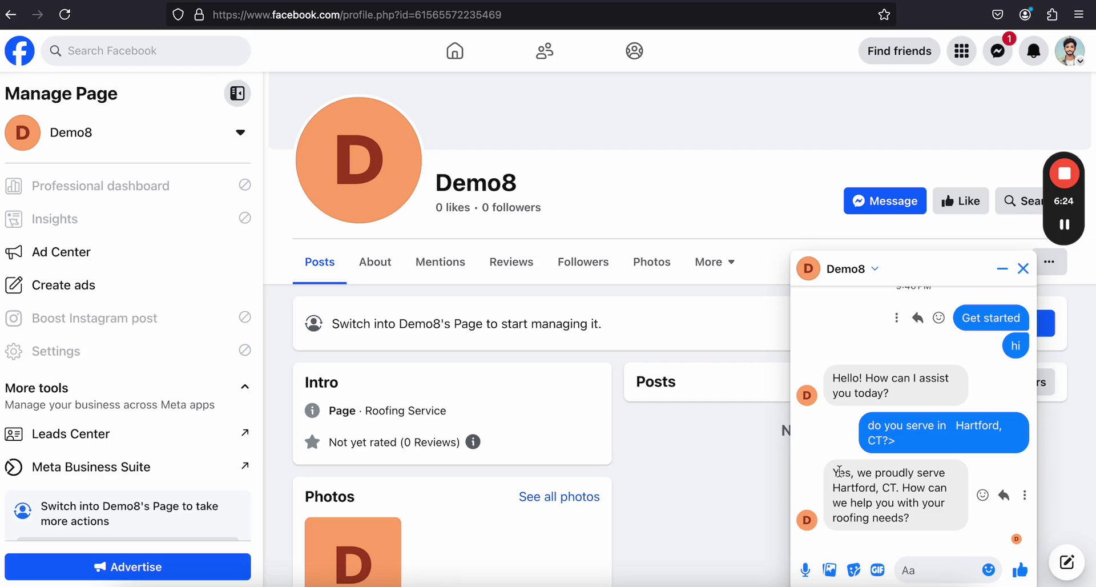
Ask Demo8 'What are your opening hours on Saturday?' and clear a stray draft
left_click(913, 570)
type("What")
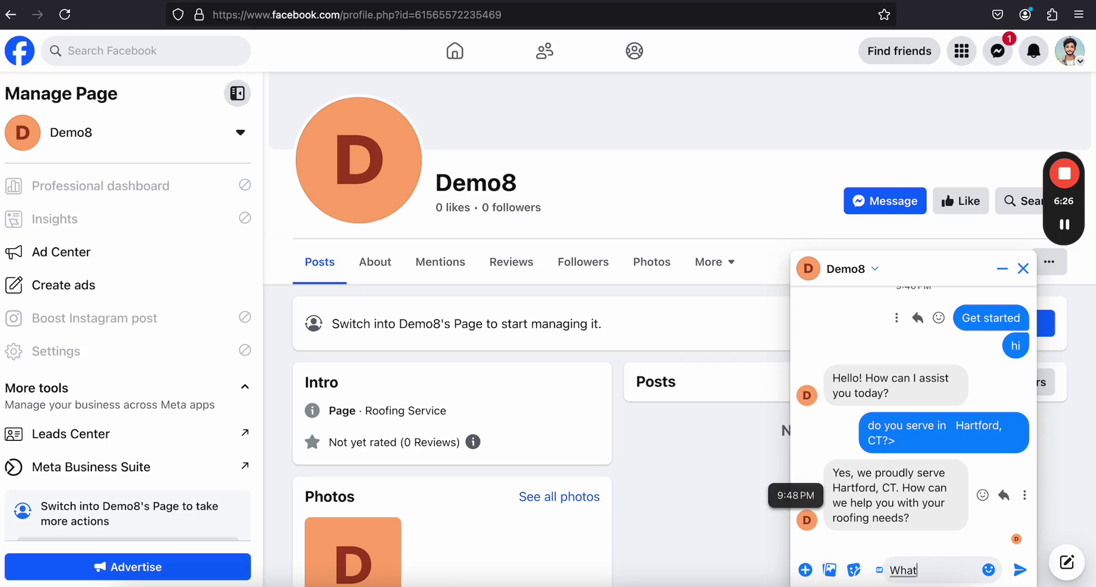
type(" are your opening hours on Saturday?")
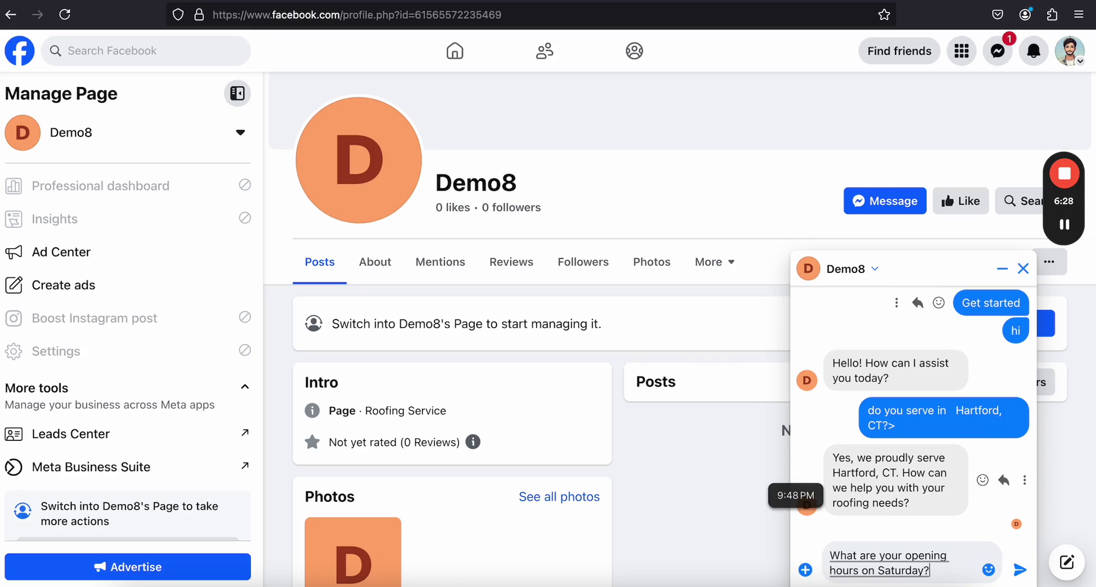
key("Return")
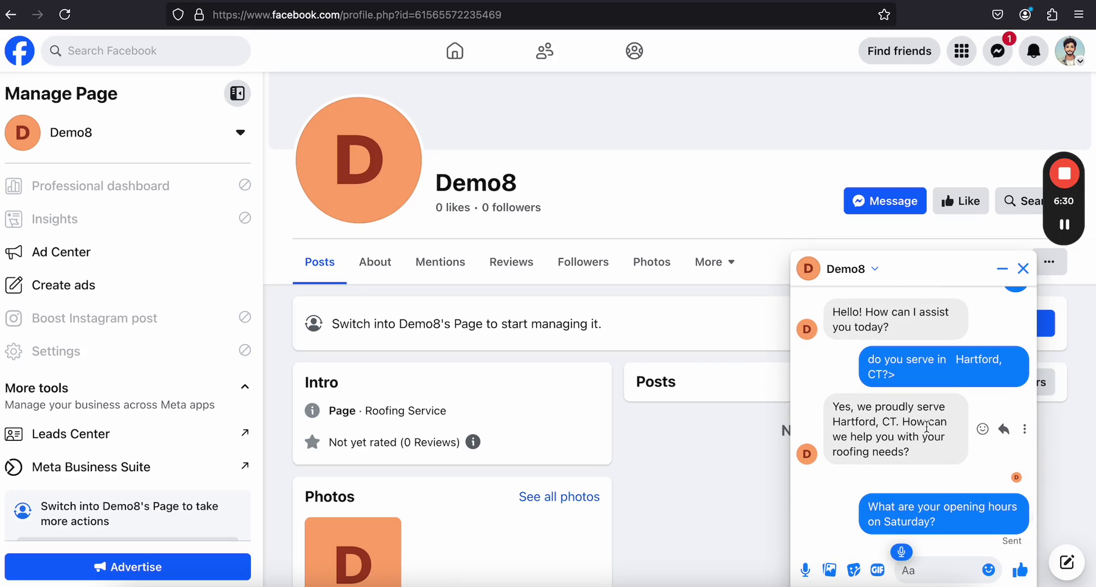
type("So let me send this qu")
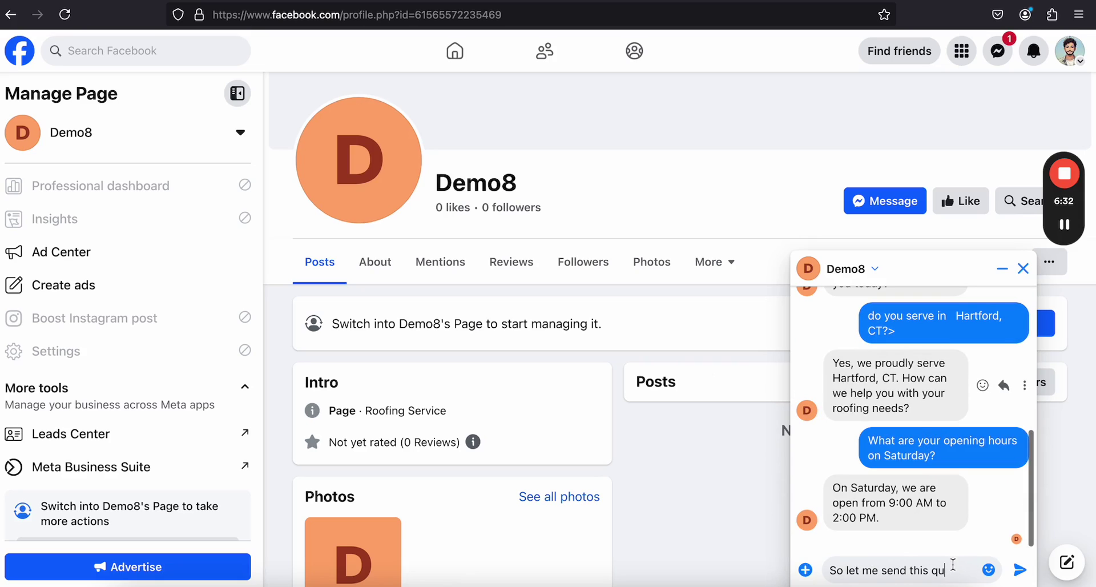
left_click_drag(953, 568, 813, 554)
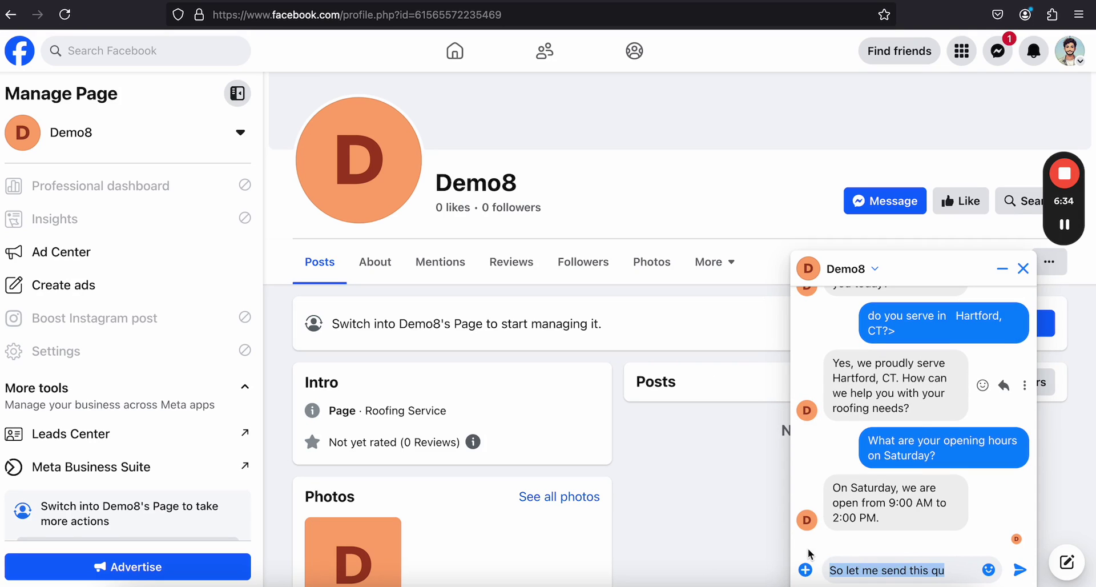
key("BackSpace")
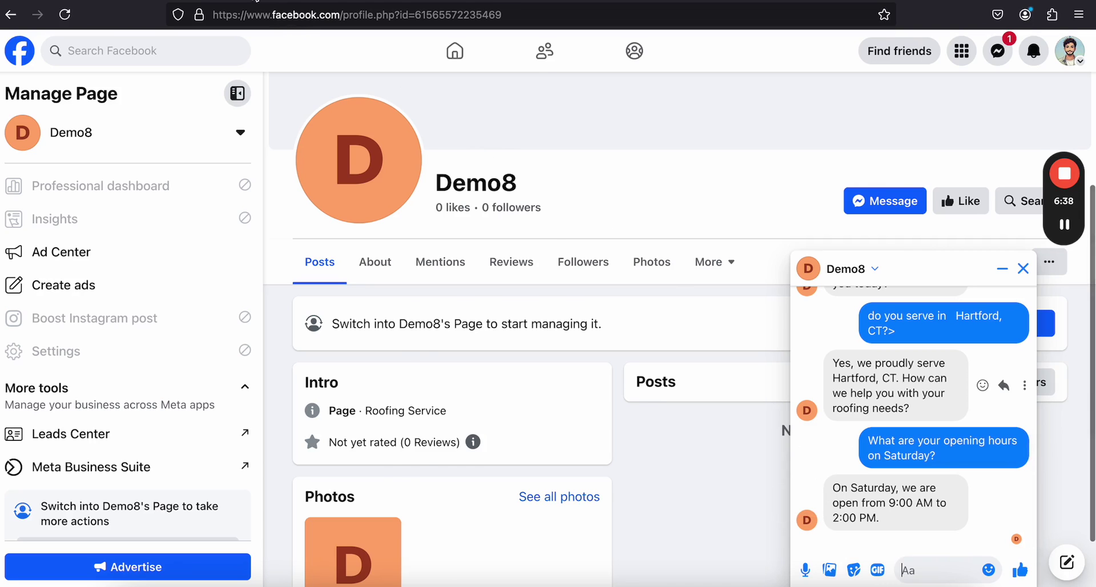
Close the OpenAI prompt dialog in Chatic Media without saving
key("ctrl+Tab")
scroll(467, 420, "down", 2)
left_click(426, 517)
right_click(427, 513)
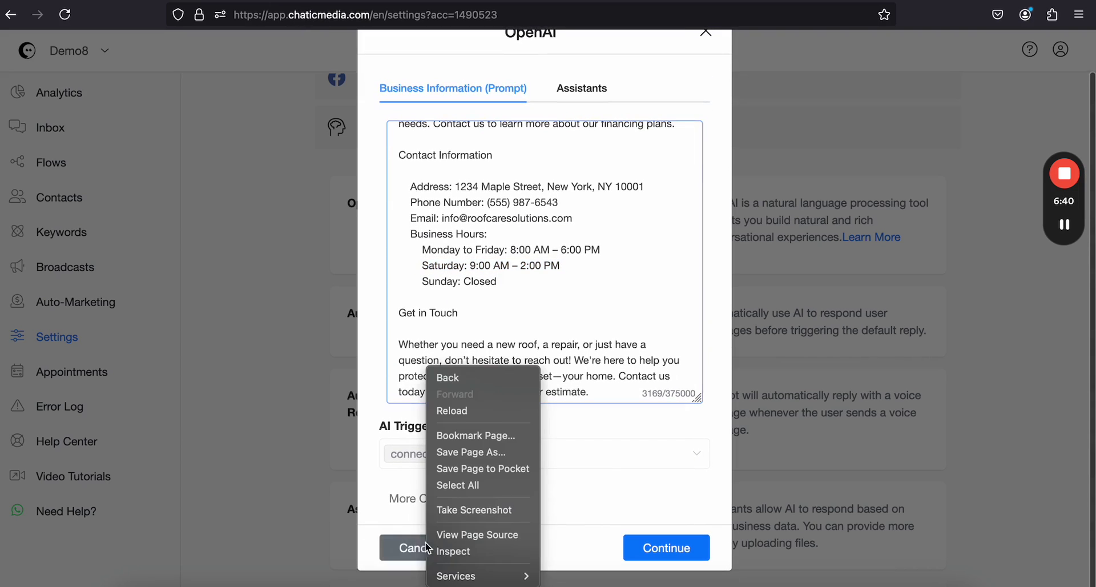
left_click(395, 529)
left_click(399, 543)
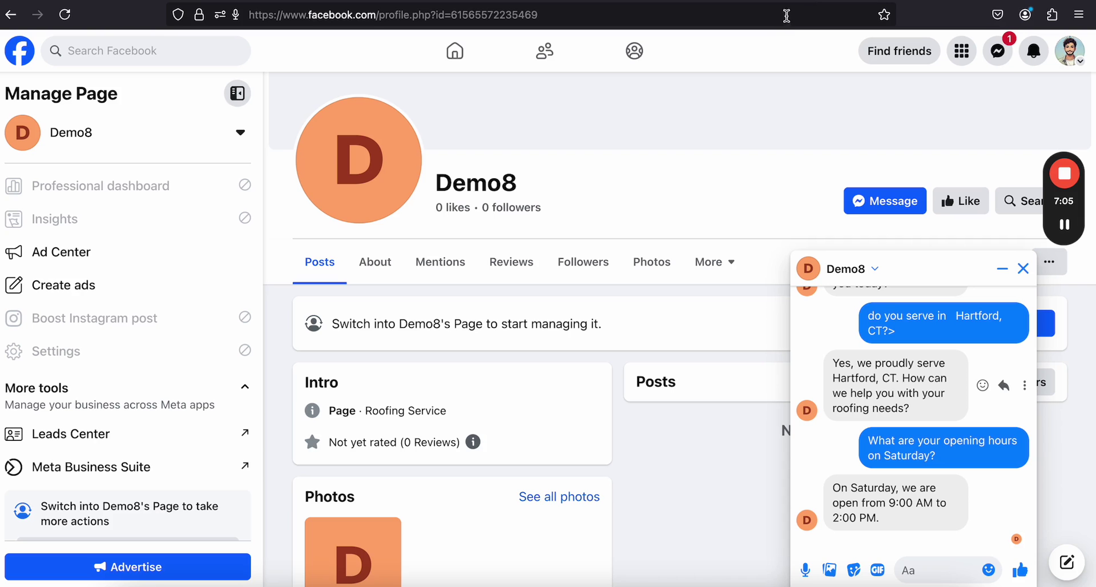
Record and send a voice message to Demo8, then play both voice clips
left_click(805, 569)
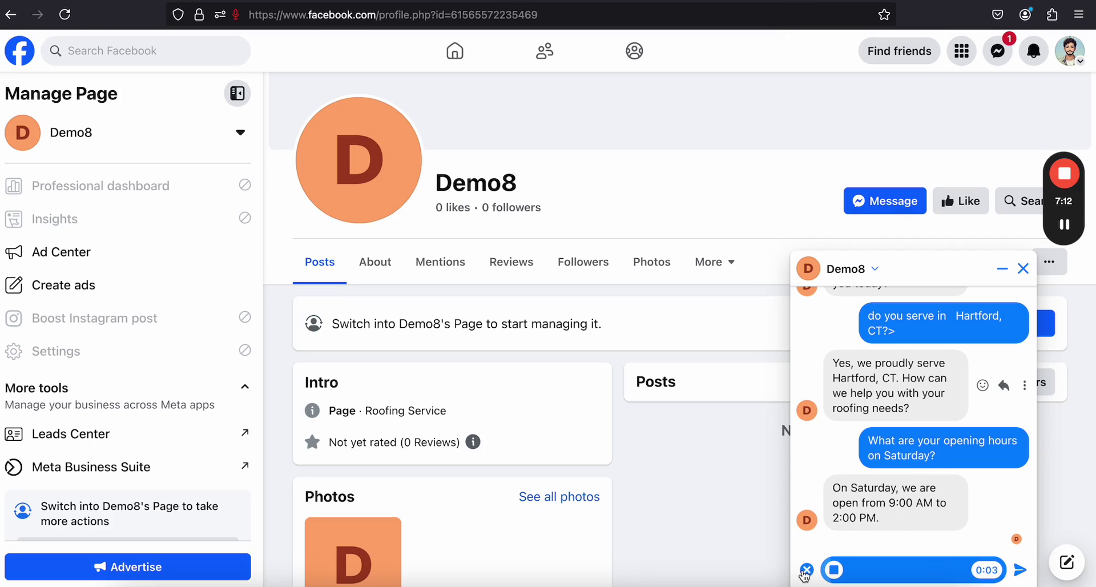
left_click(1019, 569)
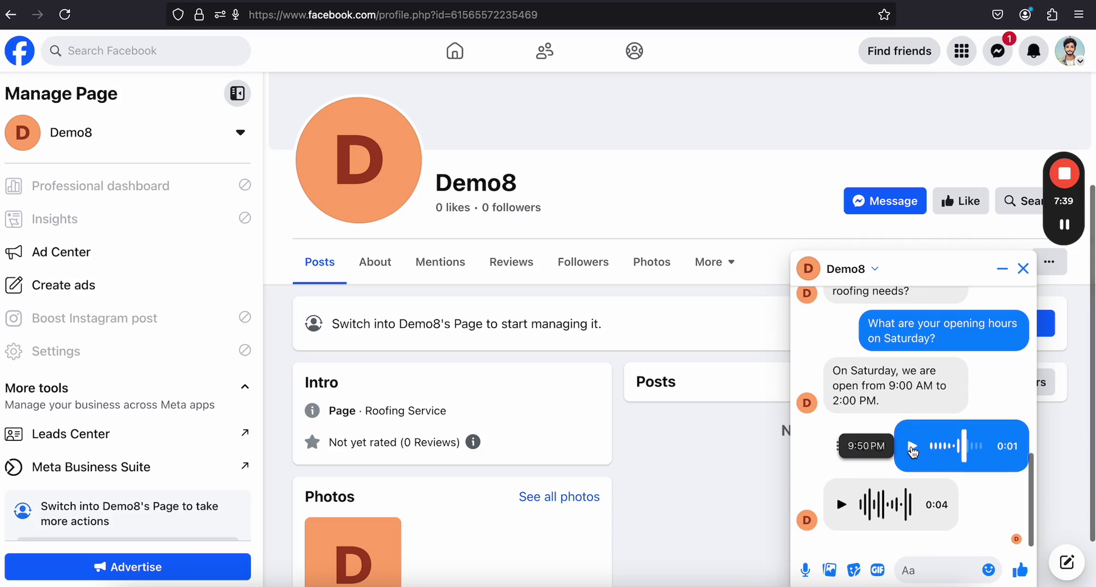
left_click(913, 450)
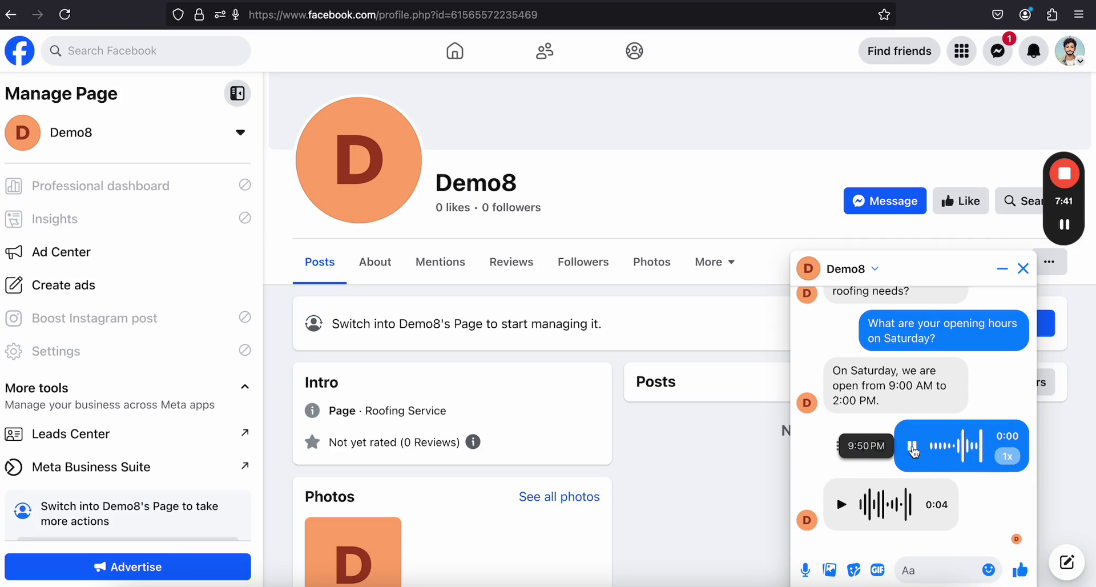
left_click(841, 504)
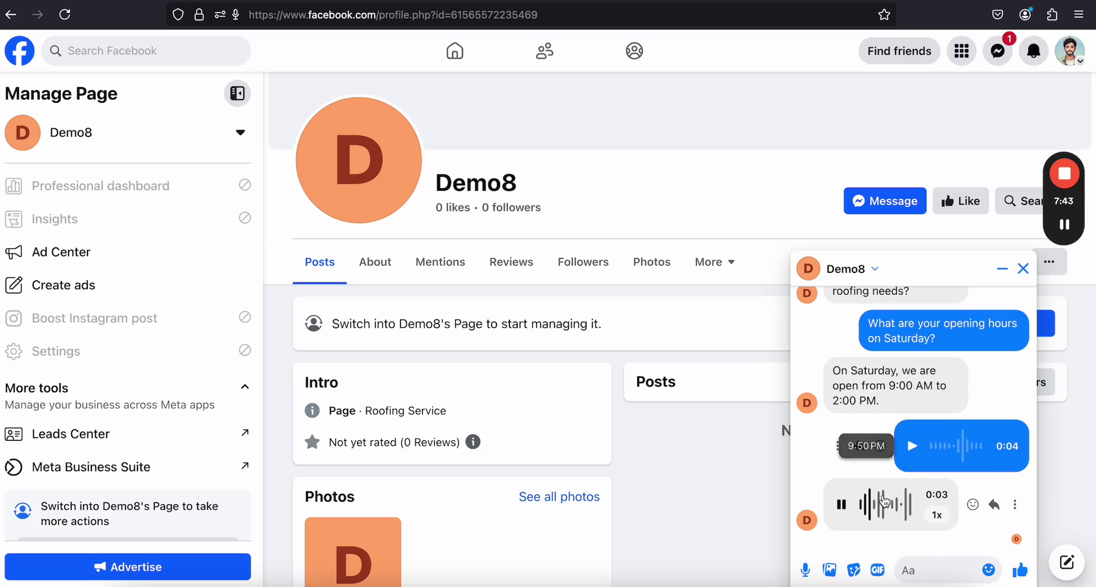
Scroll back to the earlier 'Get started' message in the chat
scroll(886, 502, "down", 1)
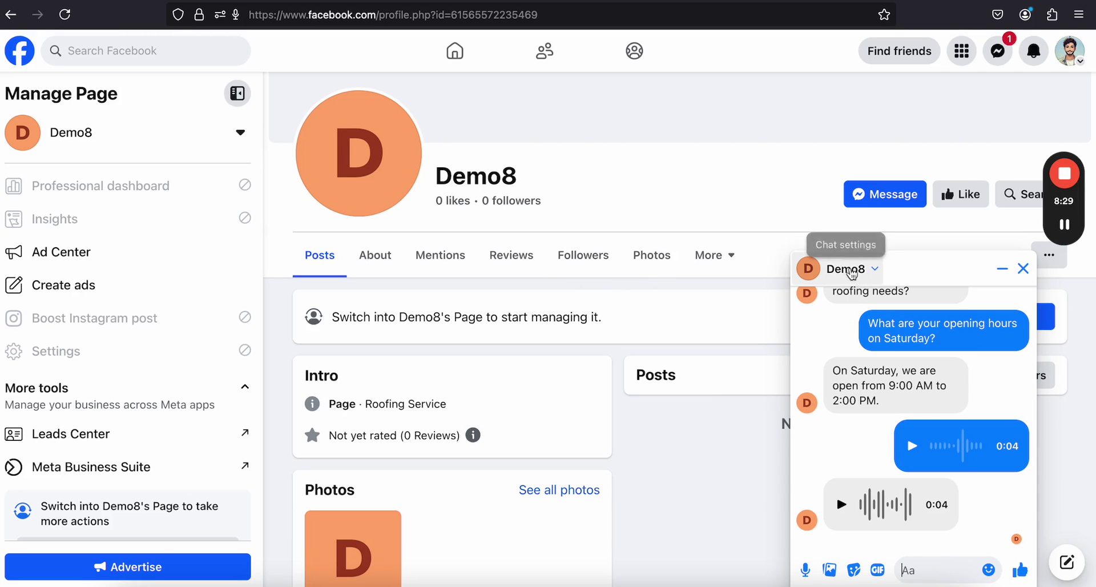
scroll(899, 401, "up", 5)
scroll(898, 399, "up", 3)
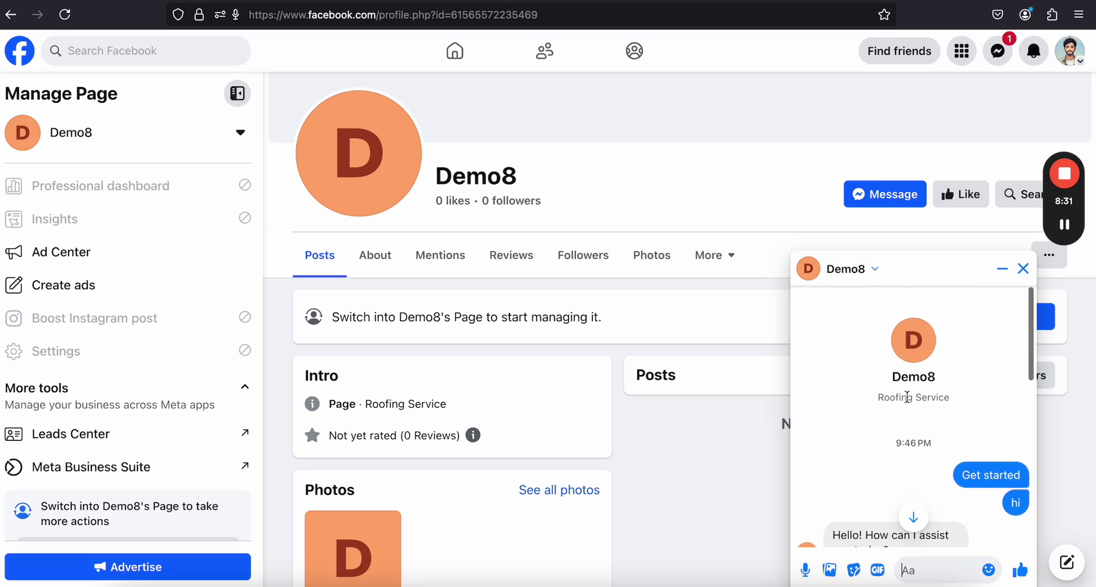
scroll(941, 411, "down", 1)
left_click_drag(995, 405, 1023, 411)
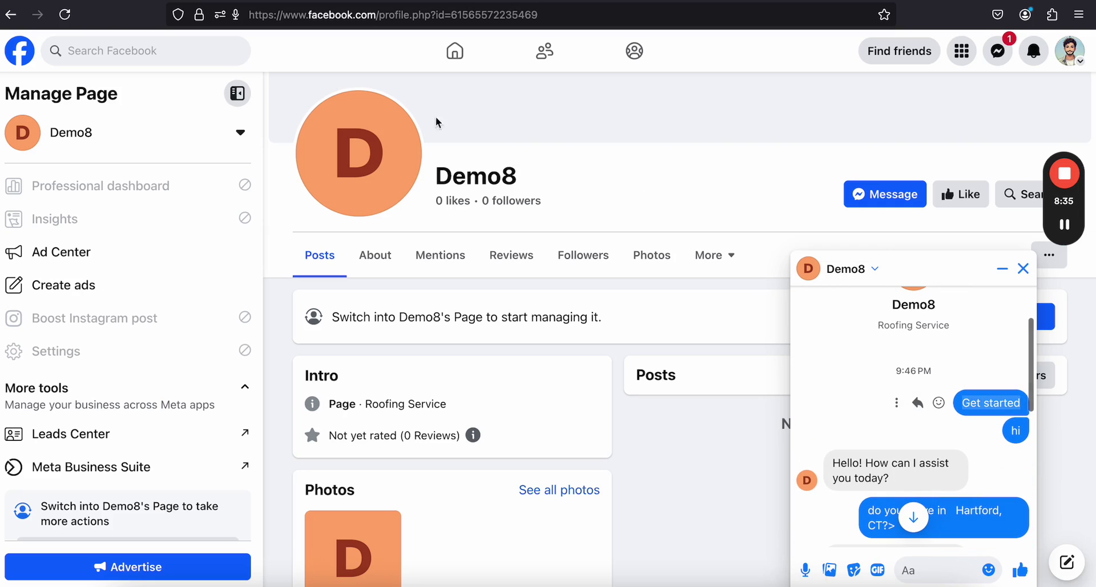
key("ctrl+Tab")
Expand Facebook Messenger settings, review its Welcome Message (None) on Get Started, then go to Flows
left_click(431, 237)
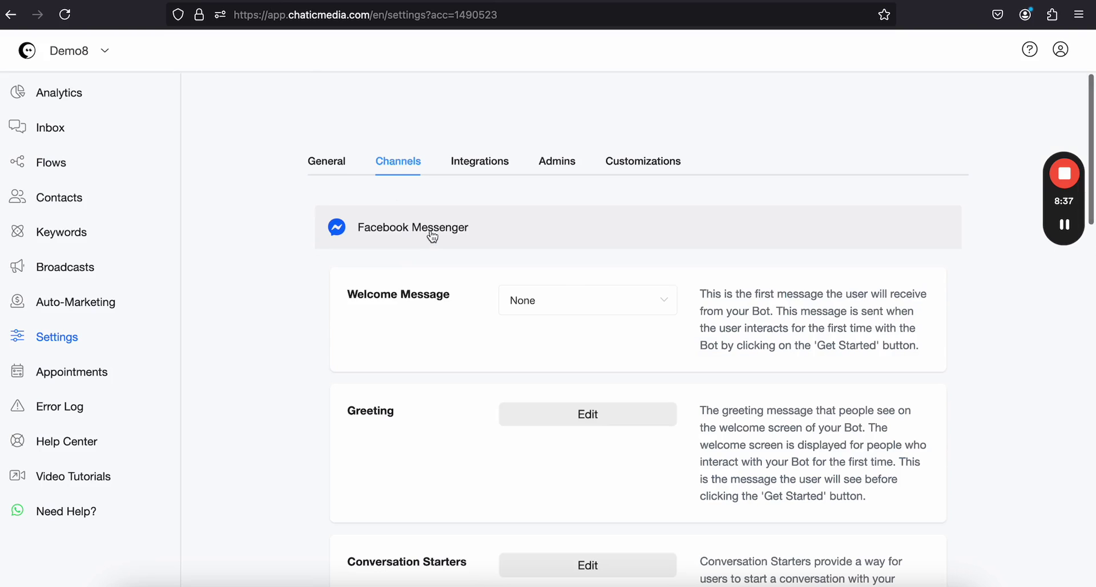
left_click_drag(346, 294, 447, 293)
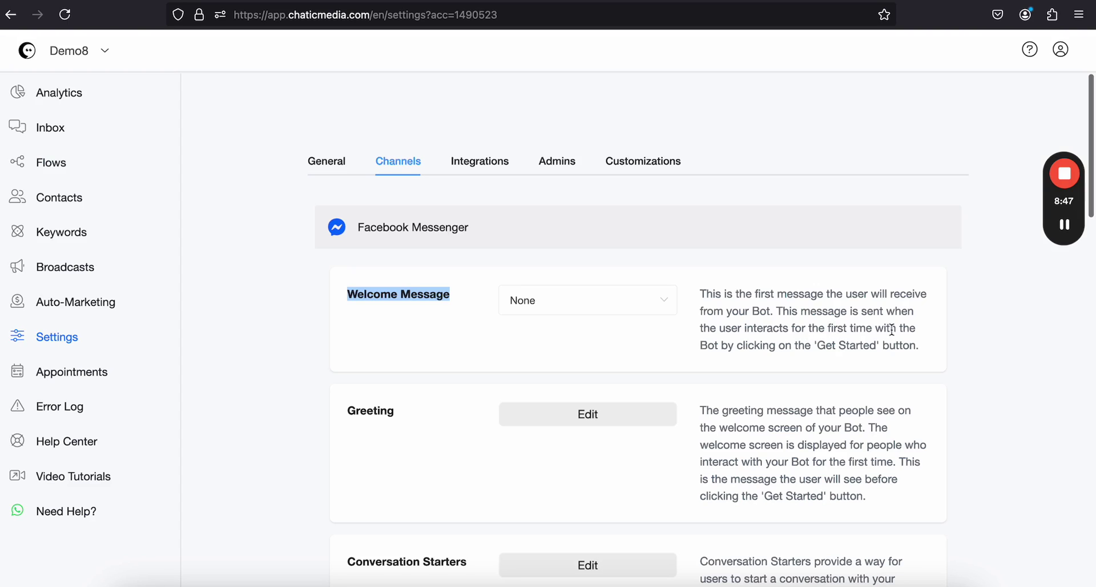
left_click_drag(744, 345, 905, 350)
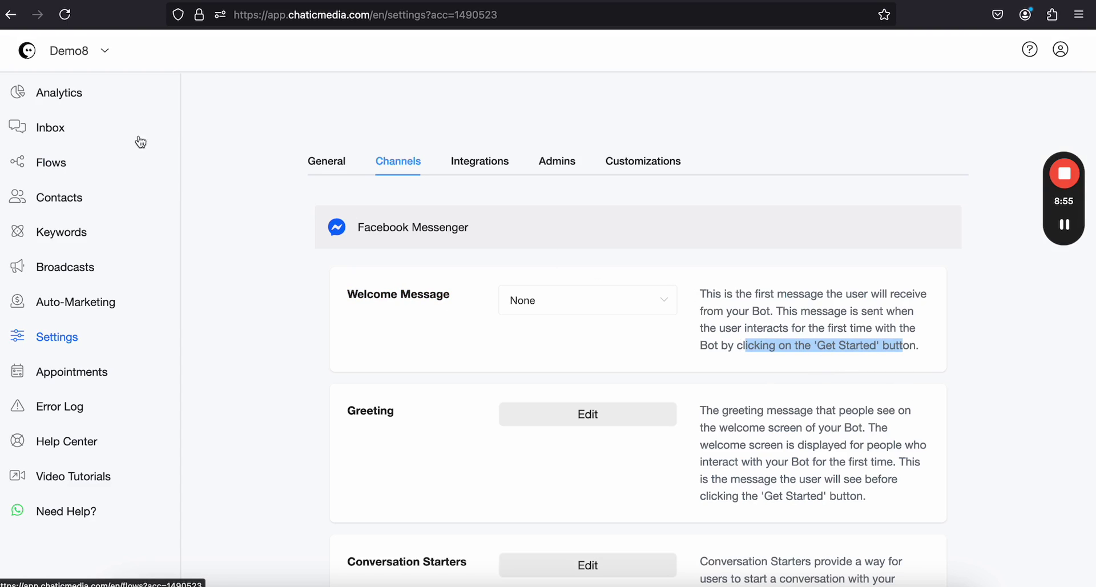
left_click(50, 165)
Create a new flow named Welcome
left_click(908, 240)
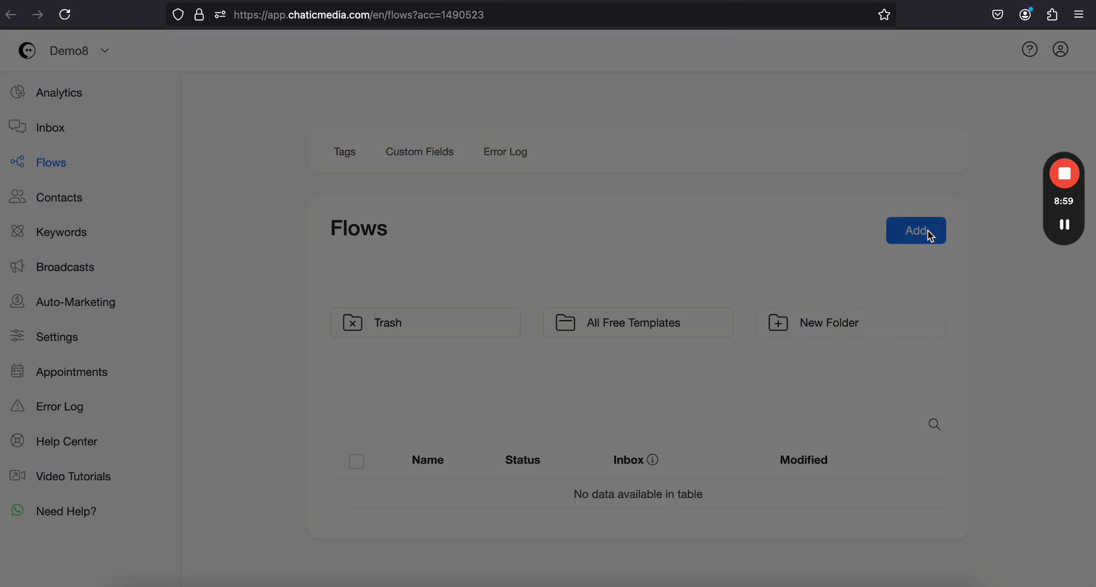
left_click(467, 127)
type("Welcome")
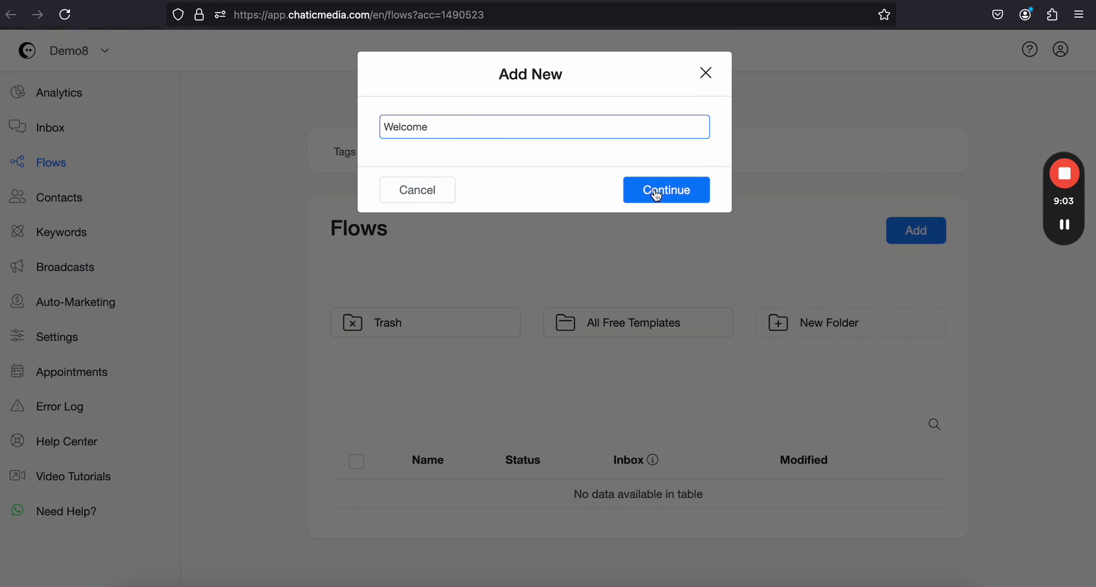
left_click(656, 191)
Give the flow's Send Message step a text block reading "Hello, welcome to demo page!"
left_click(521, 355)
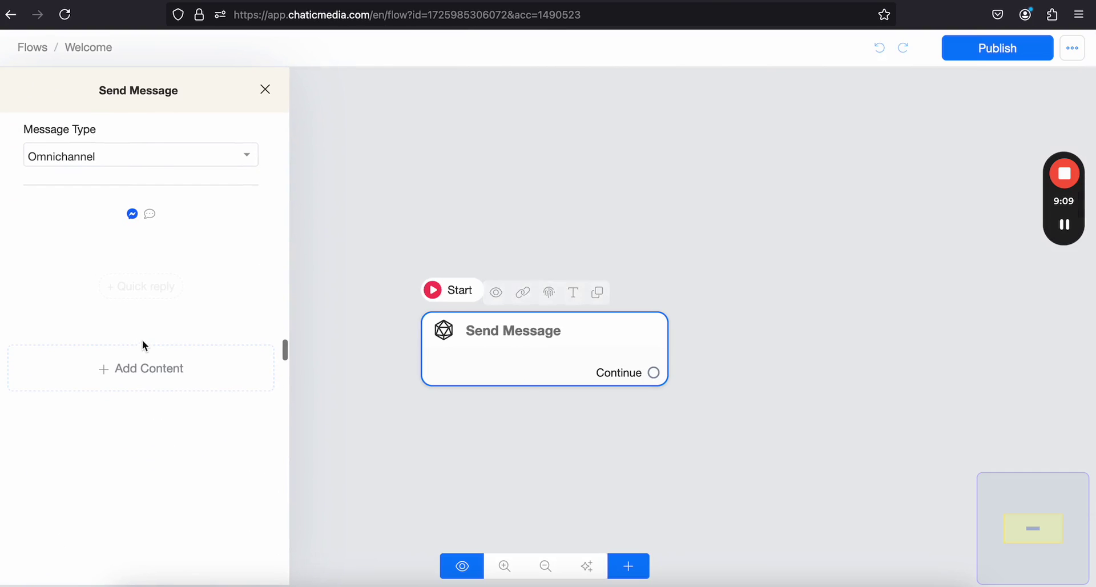
left_click(140, 360)
left_click(58, 66)
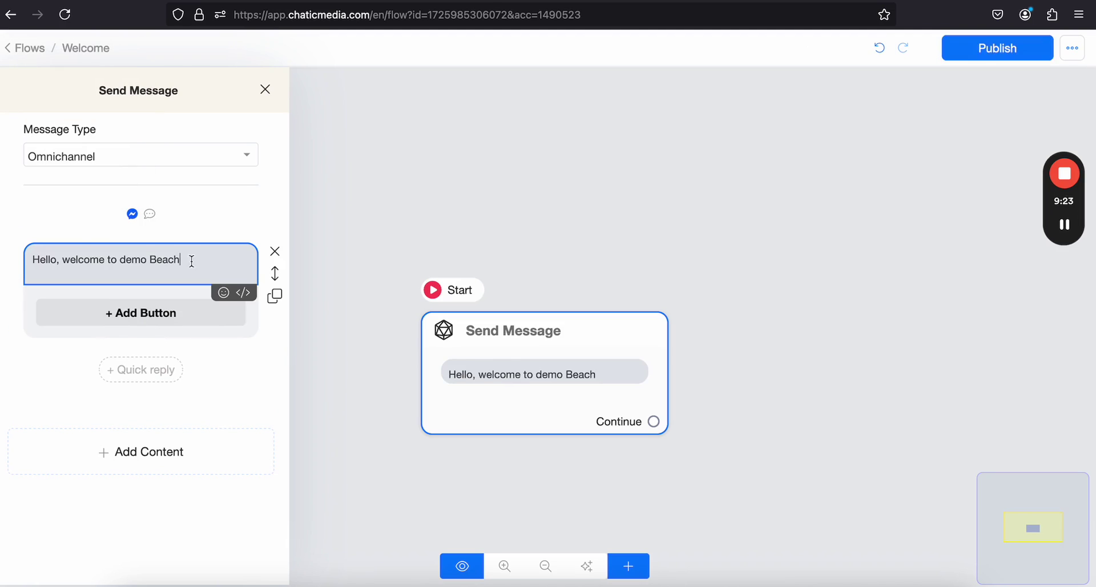
key("BackSpace")
key("BackSpace")
key("BackSpace")
key("BackSpace")
key("BackSpace")
type("page!")
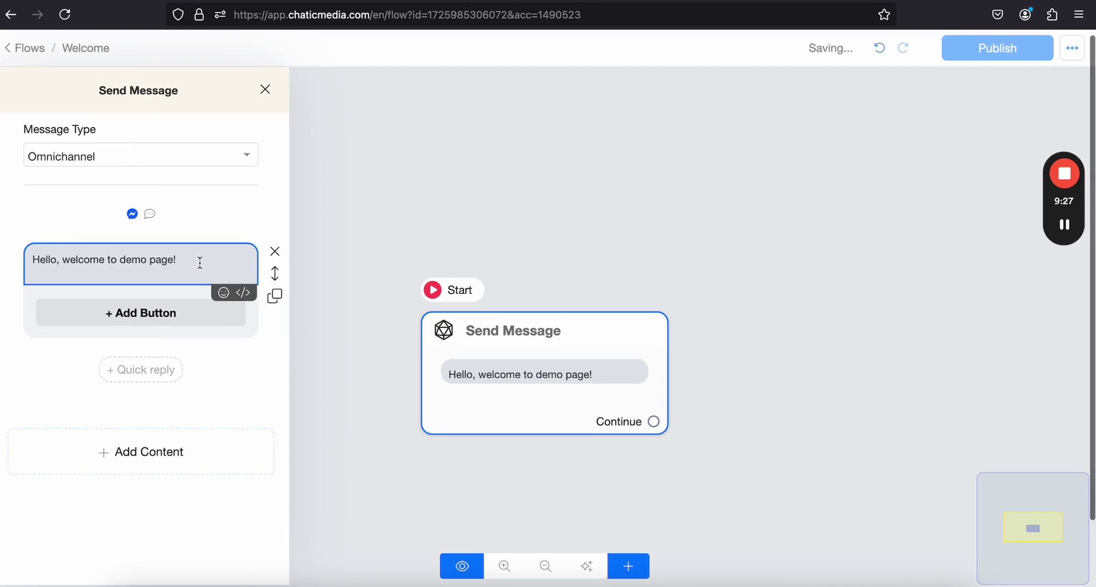
left_click(367, 274)
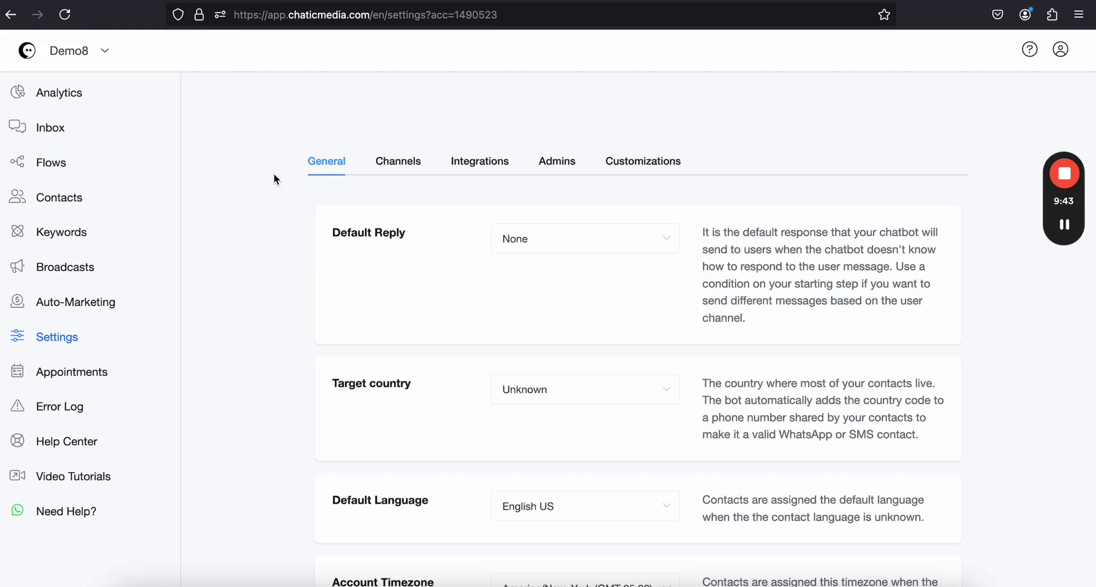
Under Channels, set Facebook Messenger's Welcome Message to the Welcome flow and save
left_click(407, 166)
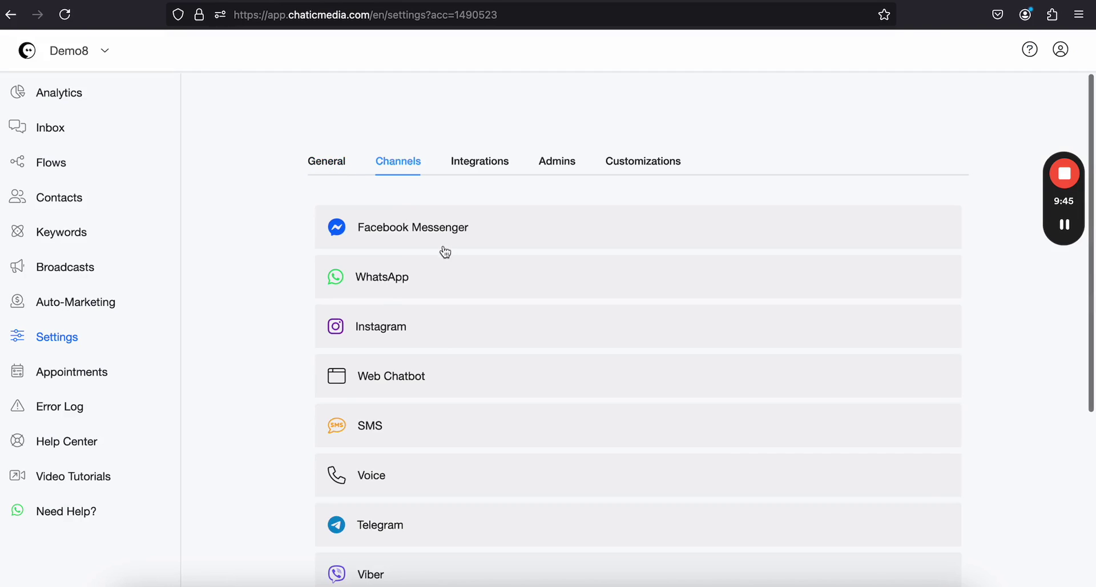
left_click(461, 237)
left_click(575, 302)
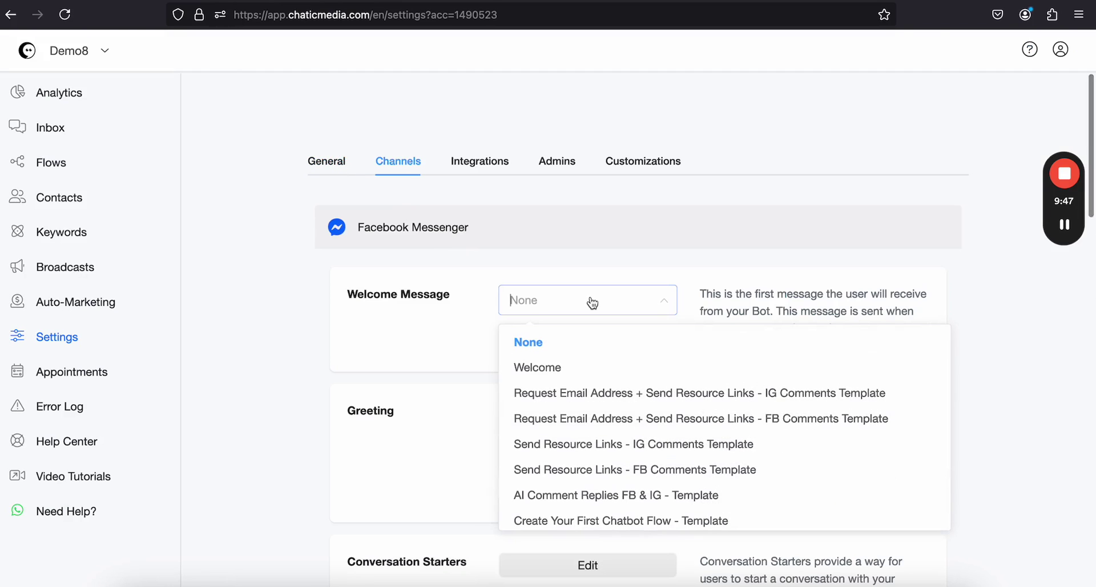
left_click(556, 368)
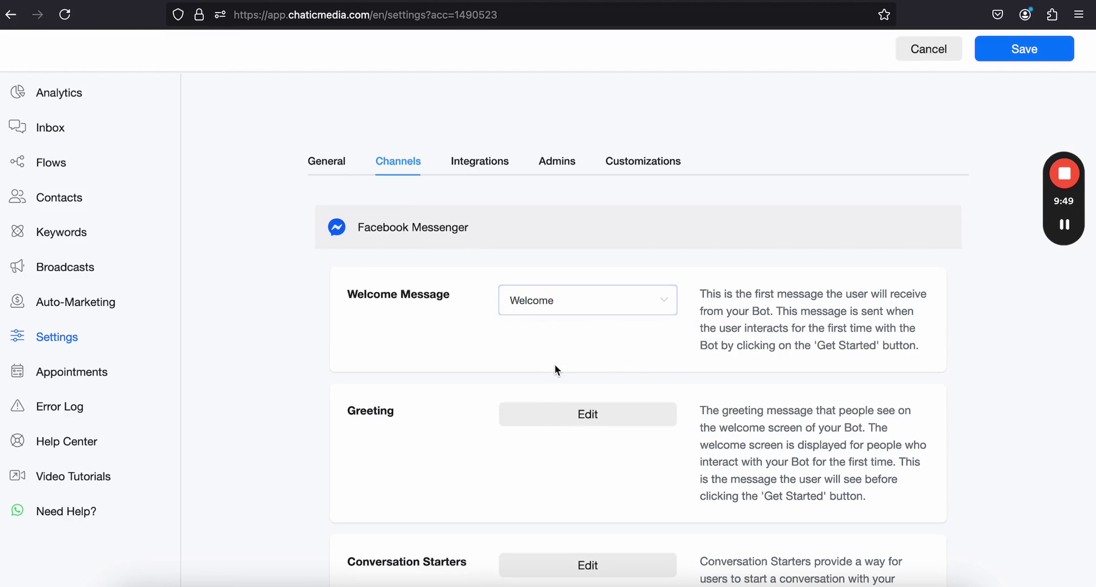
left_click(1024, 48)
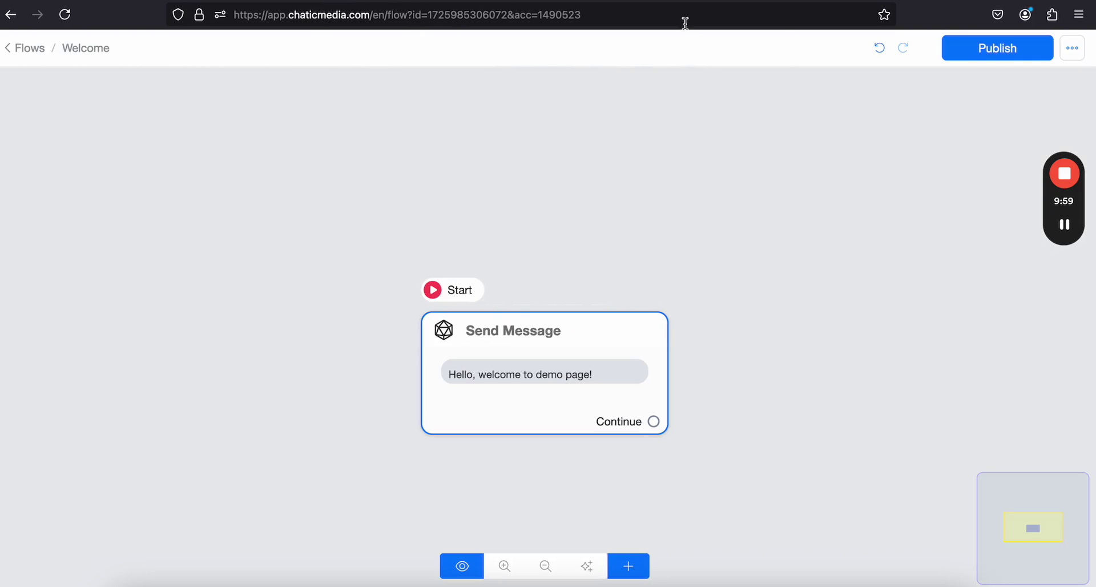
key("ctrl+Tab")
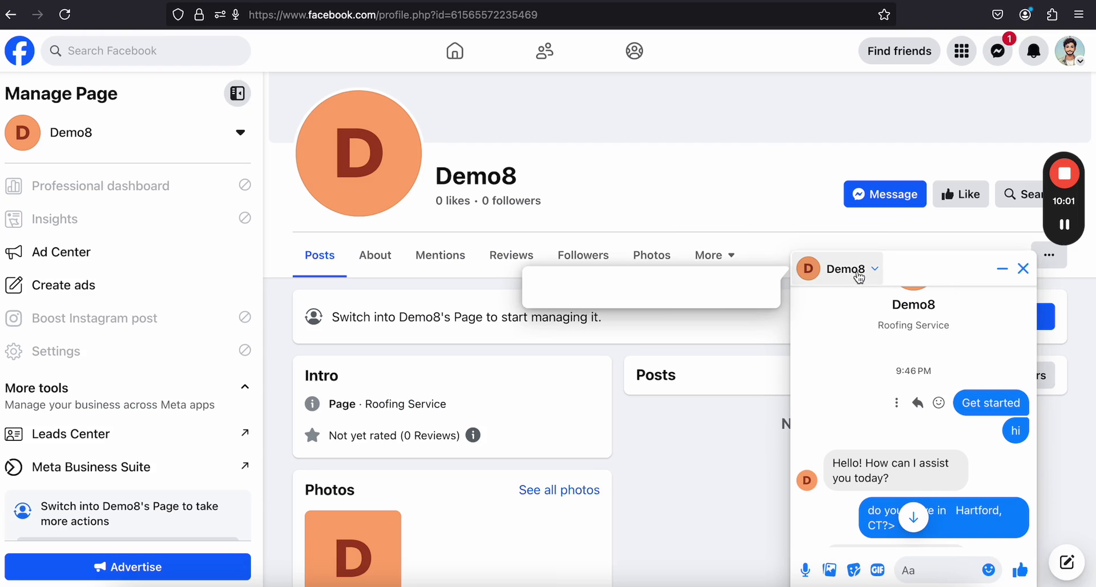
Delete the old Demo8 chat, start a new one with Get started, and check the welcome reply
left_click(594, 499)
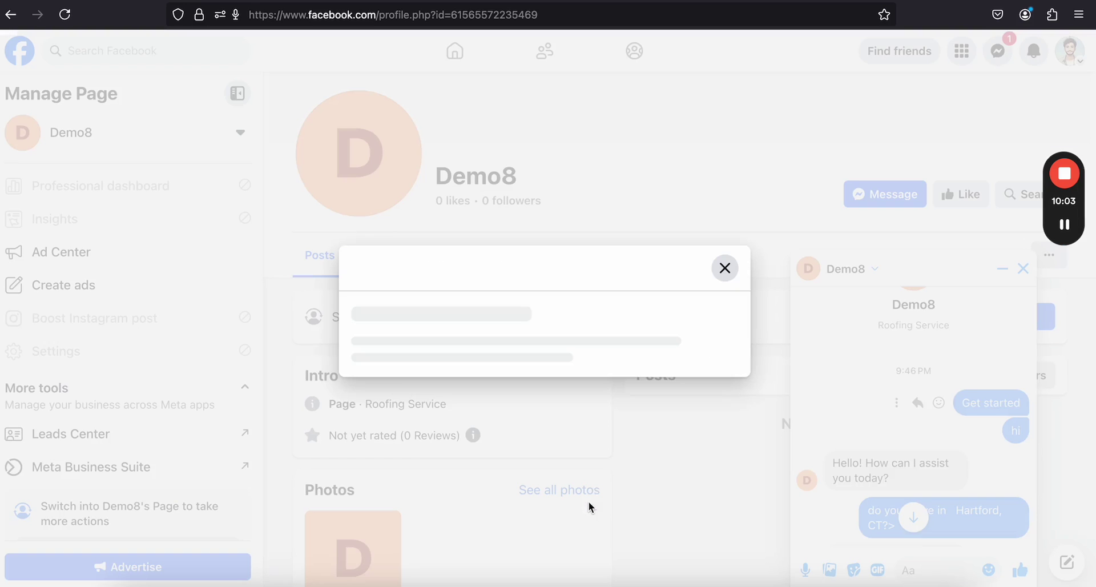
left_click(713, 346)
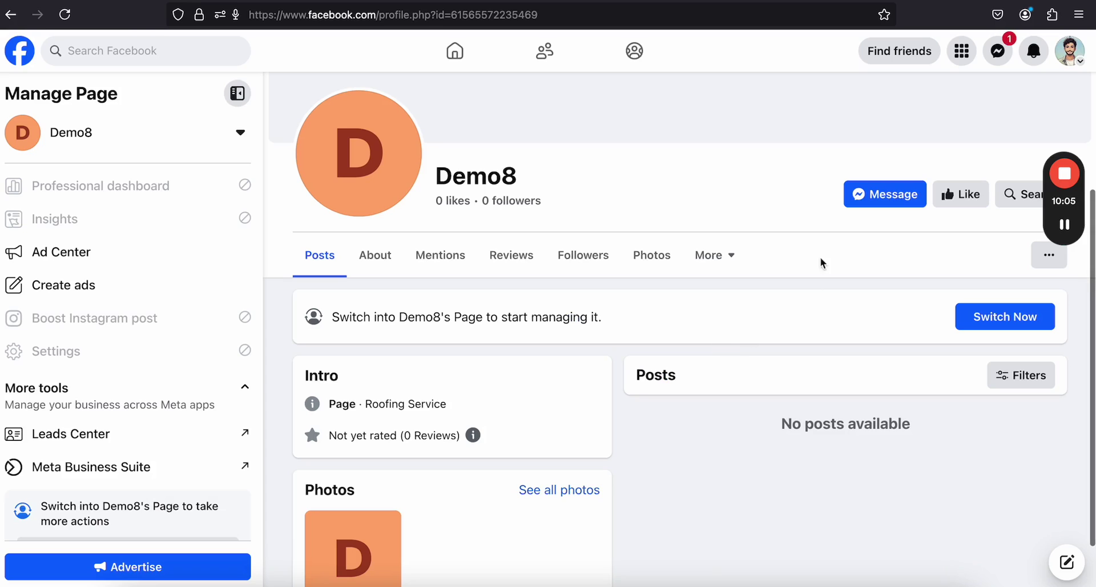
left_click(896, 199)
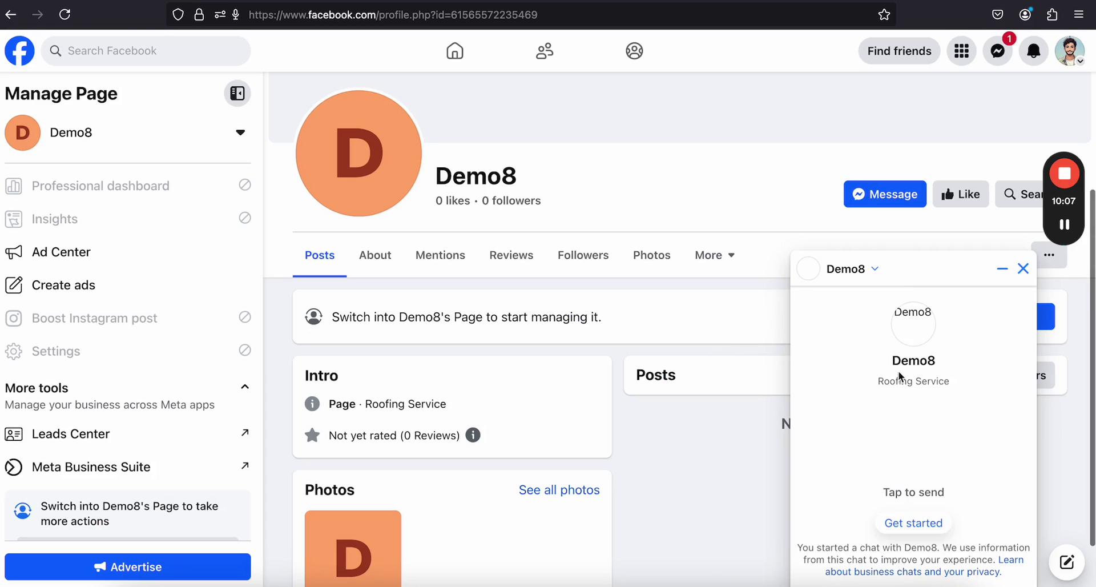
left_click(935, 528)
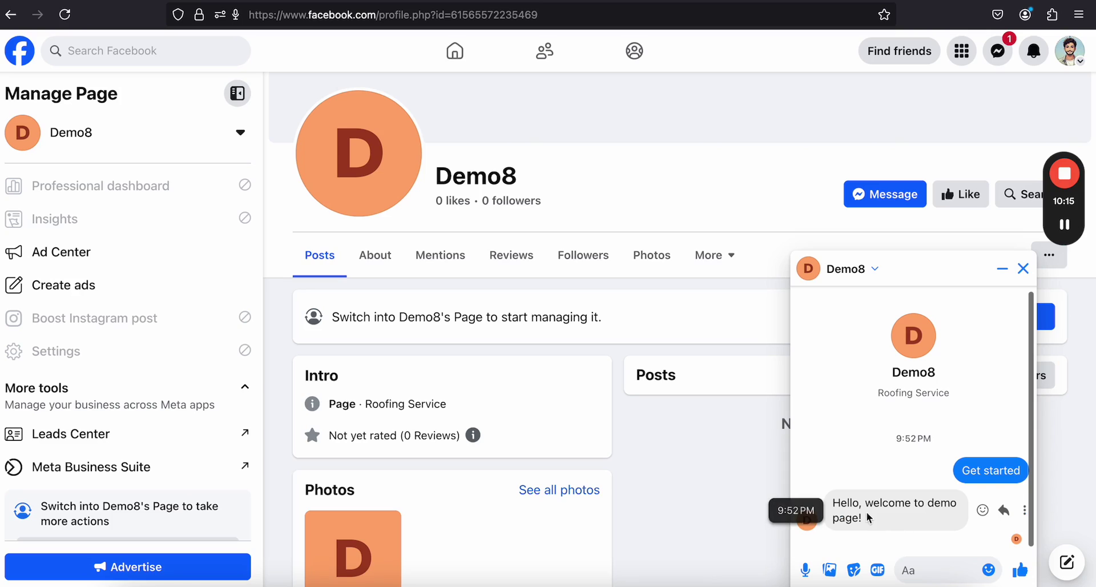
left_click_drag(875, 520, 833, 501)
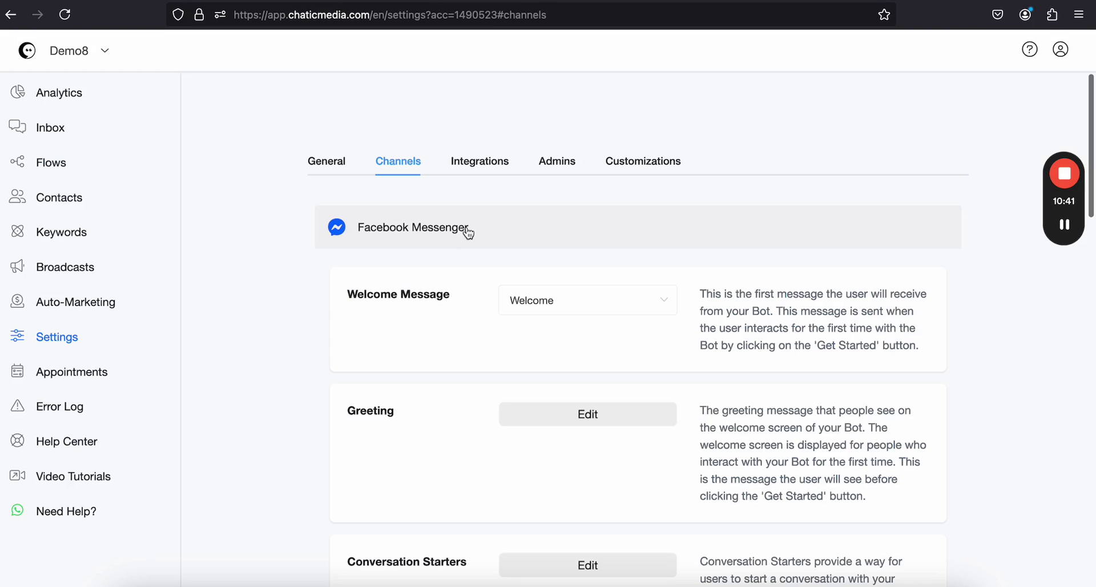
scroll(468, 233, "down", 5)
Add a new Persistent Menu button labelled "website" with an emoji
left_click_drag(349, 316, 467, 313)
scroll(371, 416, "down", 2)
left_click_drag(347, 328, 386, 338)
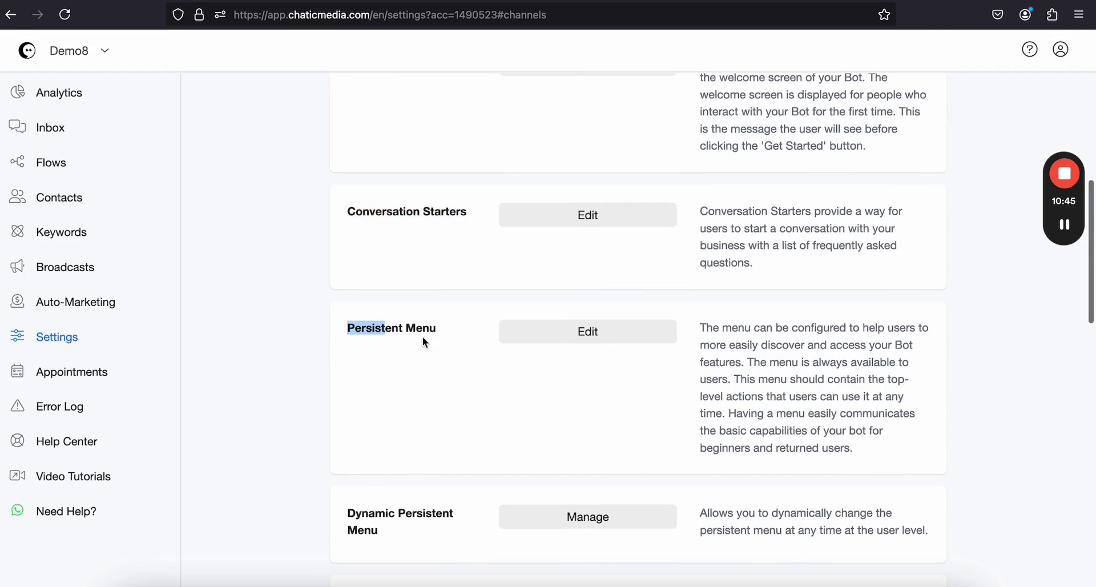
left_click(602, 336)
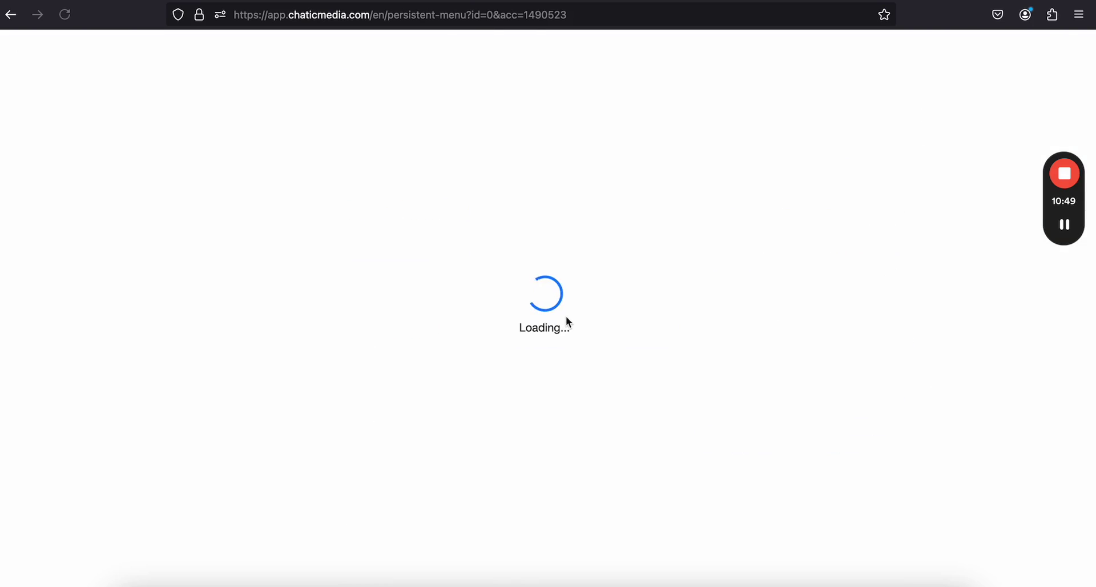
left_click(483, 242)
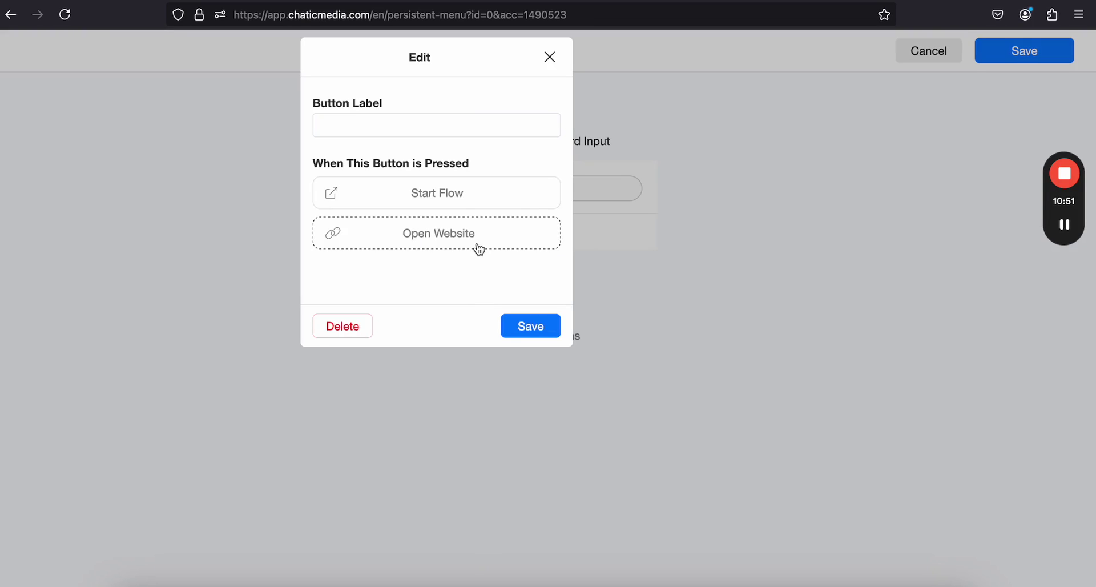
left_click(369, 131)
type("website")
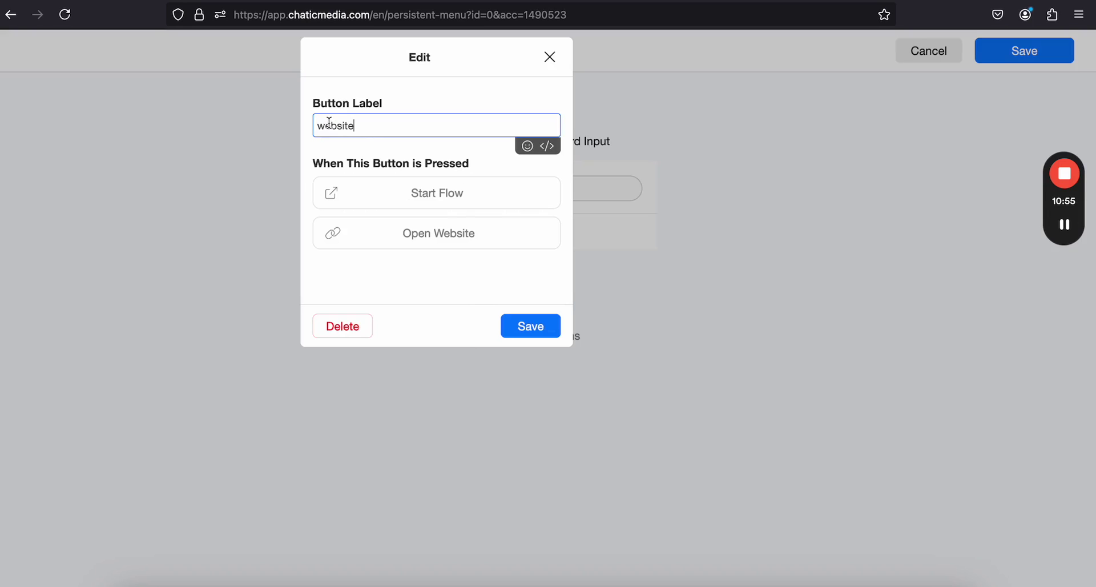
left_click(525, 147)
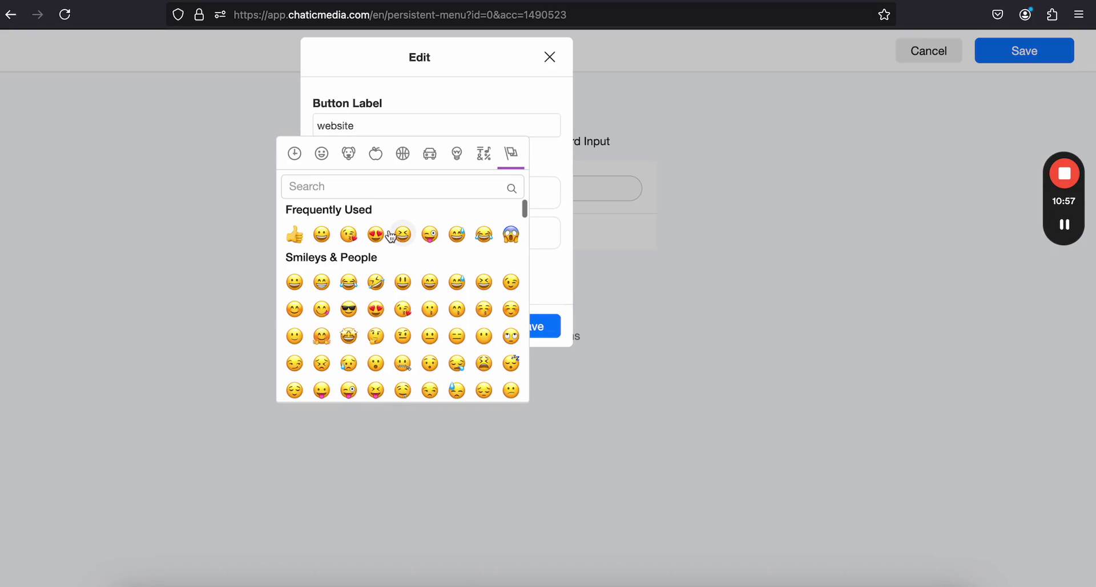
left_click(376, 234)
left_click(442, 114)
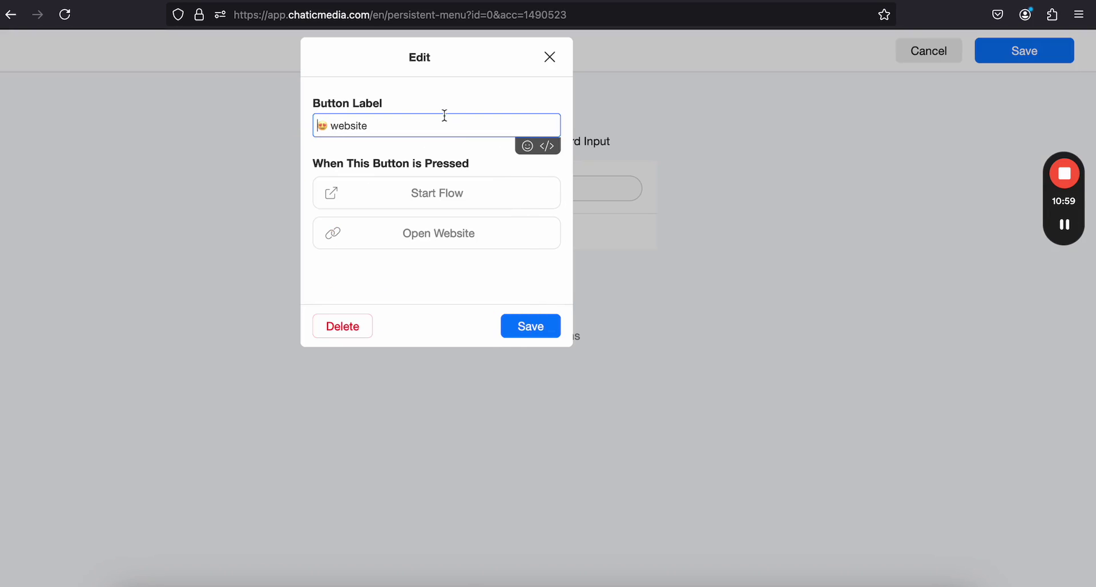
Make the button open the chaticmedia website link, then save the button and the menu
left_click(429, 233)
left_click(375, 274)
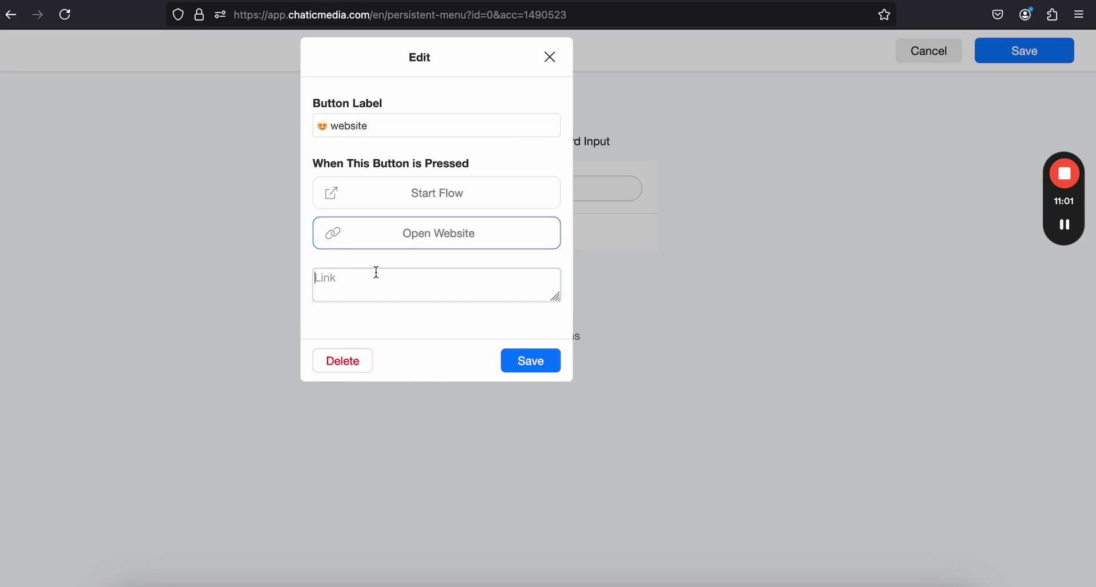
type("chaticmedia.com")
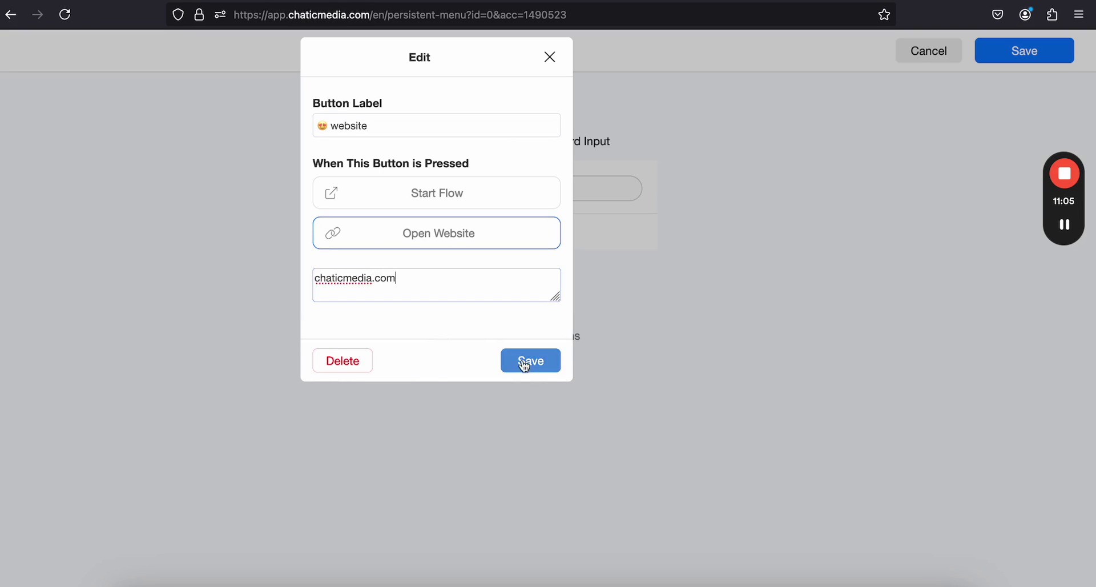
left_click(531, 360)
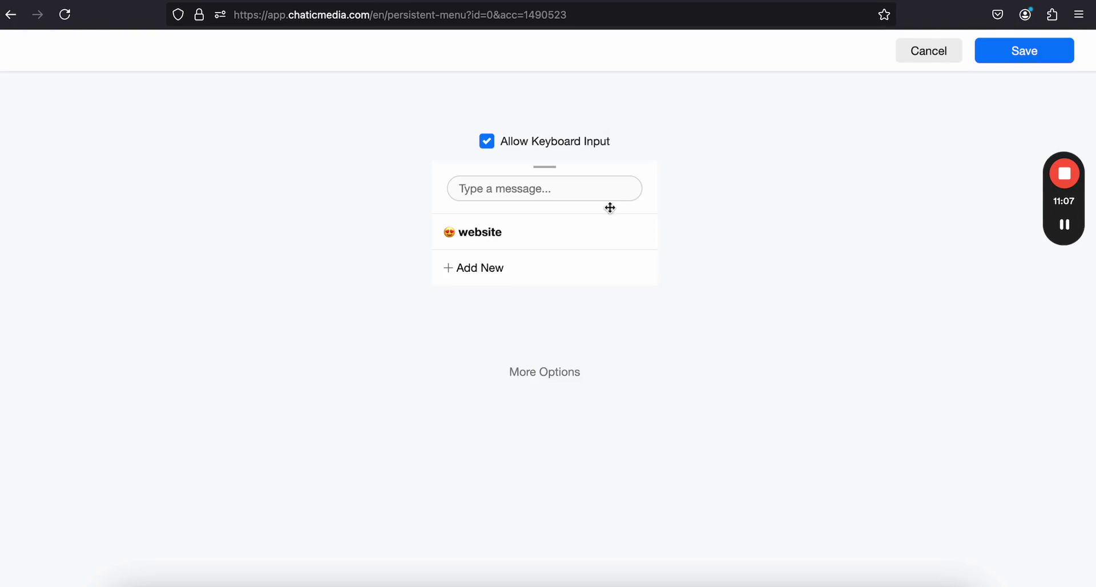
left_click(1024, 52)
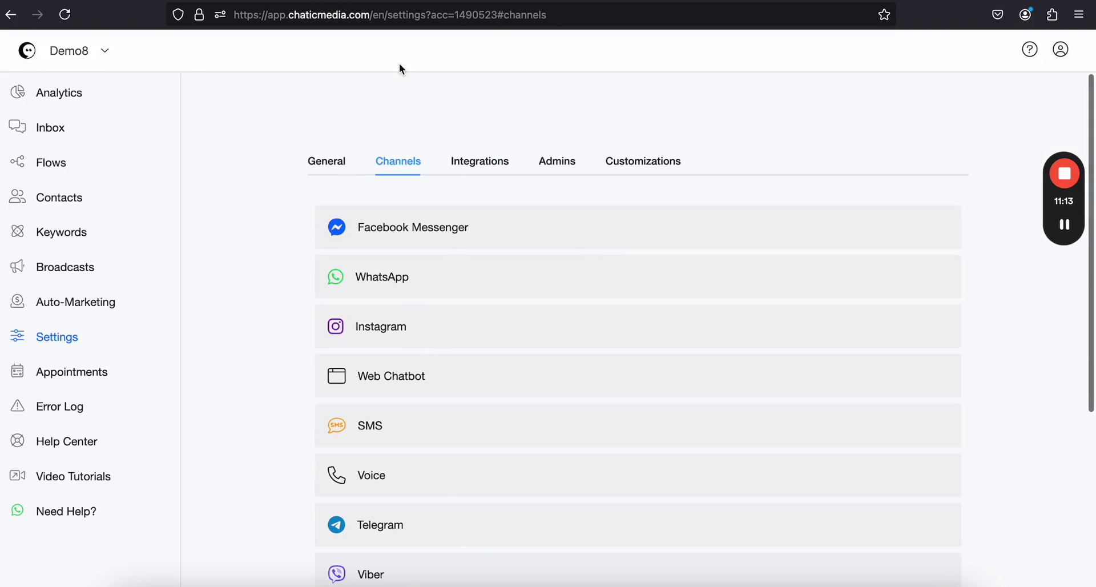
Open a Demo8 chat and use its persistent menu's website item to reach the Chatic Media homepage
left_click(159, 4)
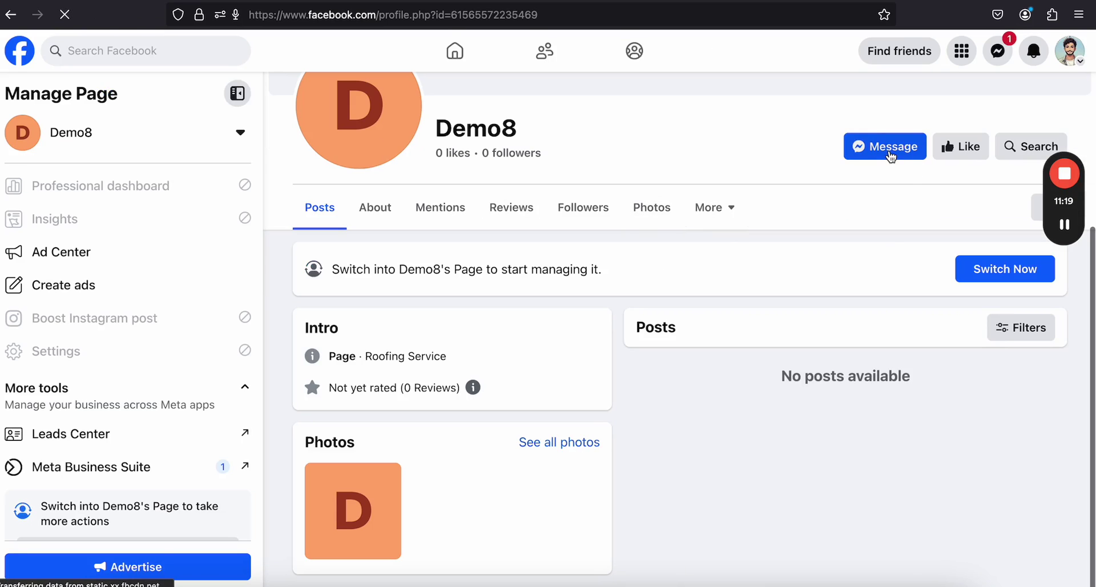
left_click(908, 148)
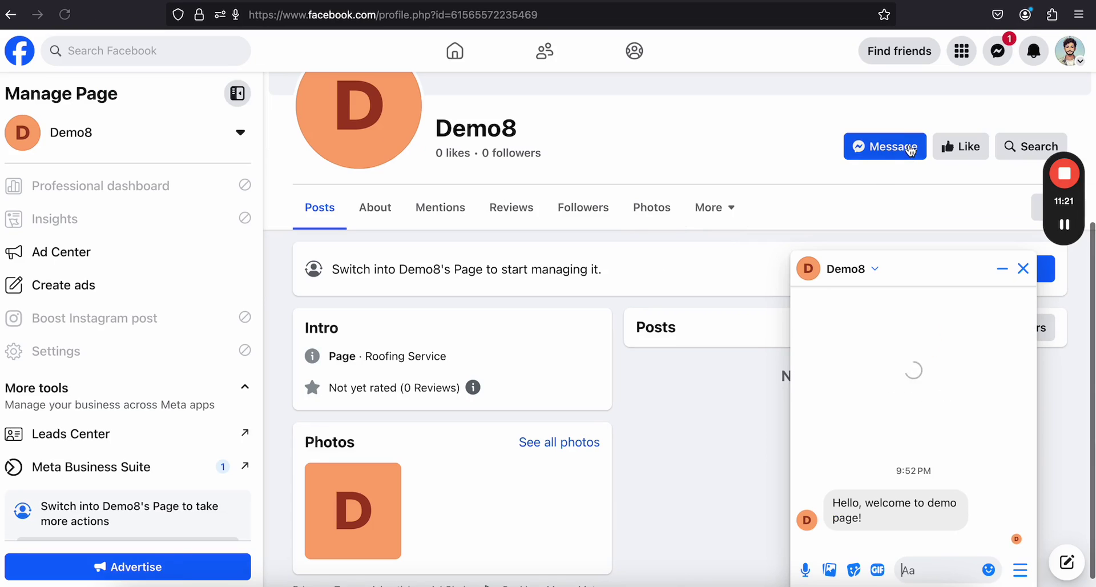
left_click(1022, 571)
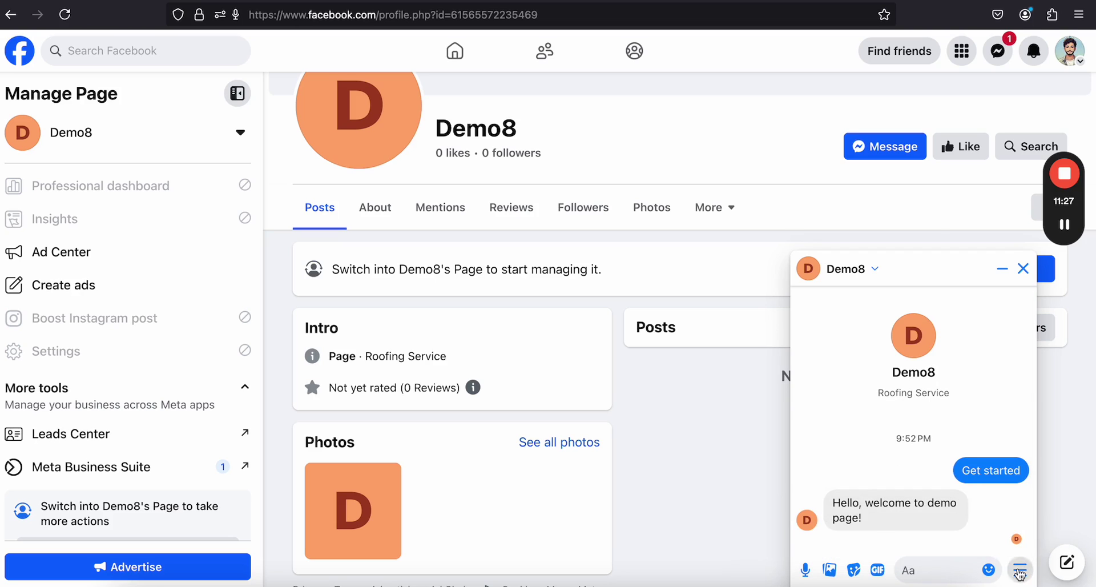
left_click(1020, 573)
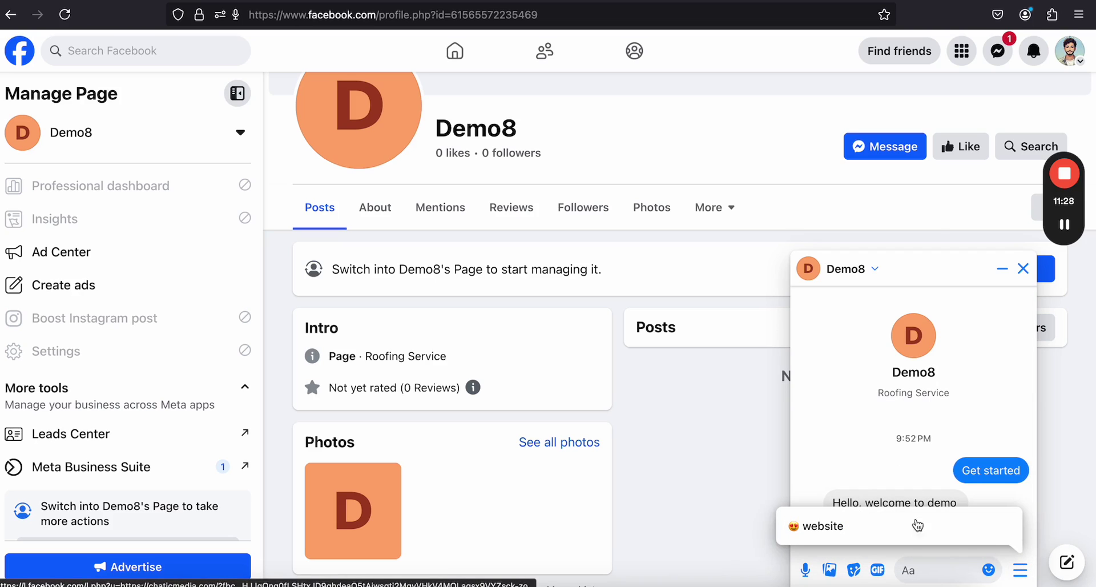
left_click(852, 531)
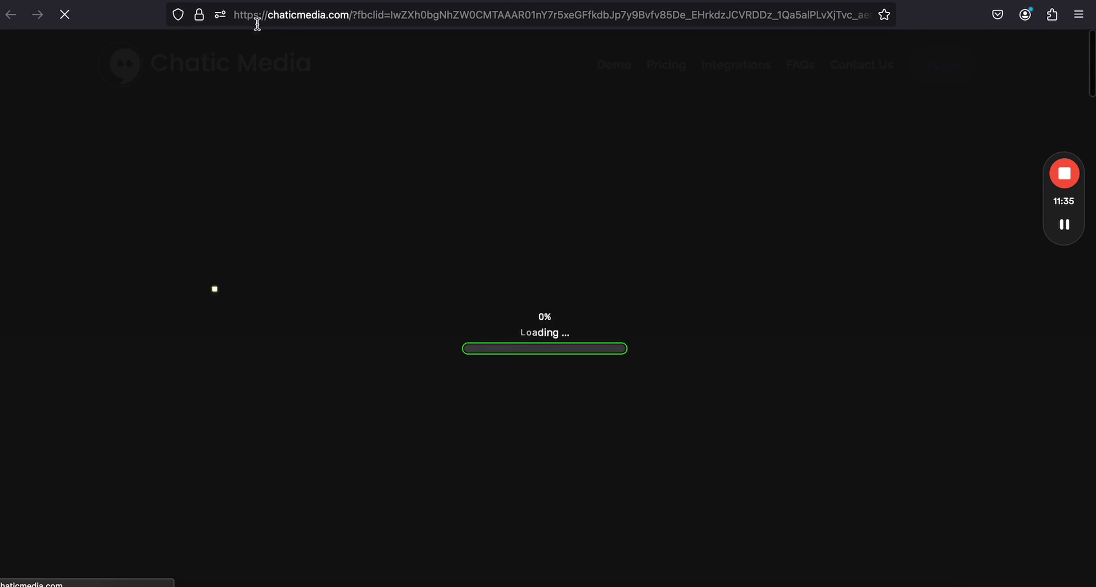
scroll(465, 308, "down", 8)
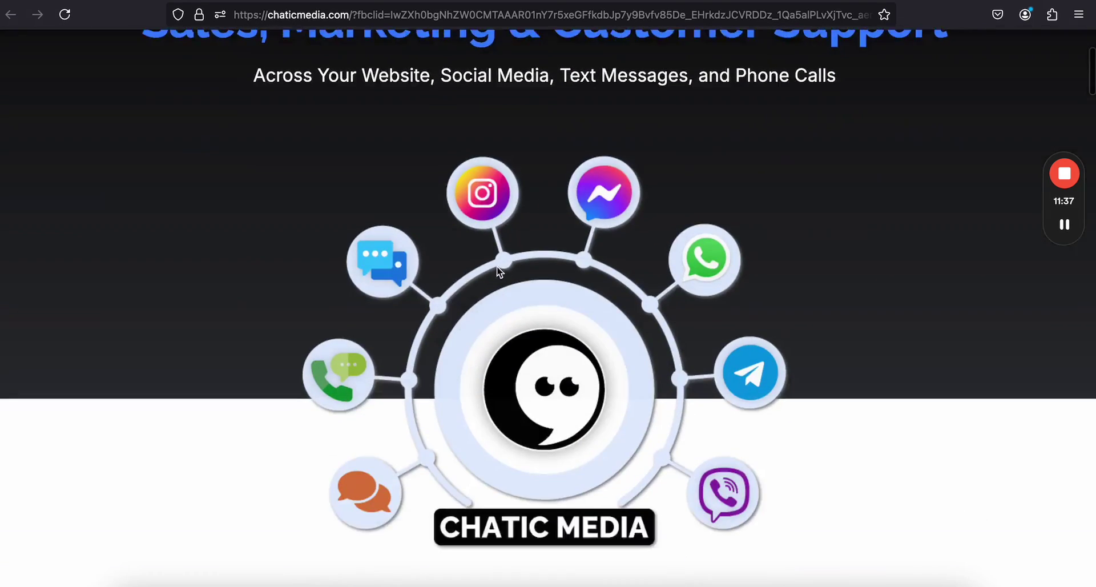